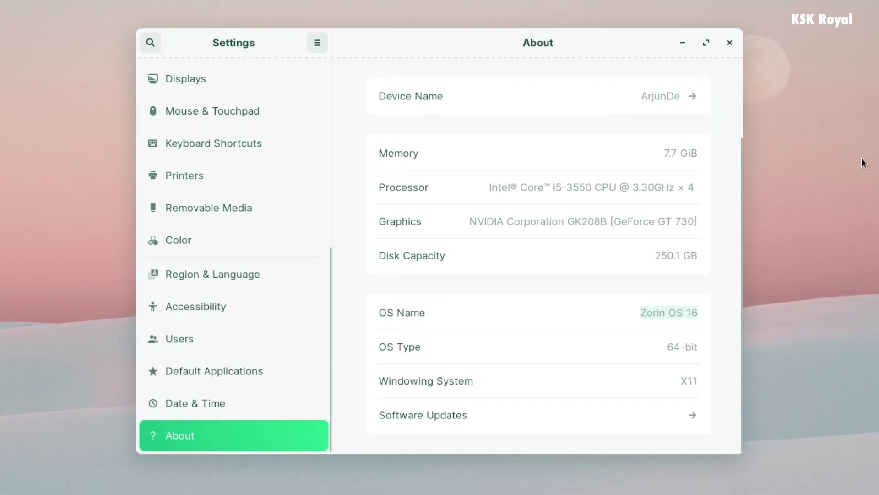
Highlight the 64-bit OS Type value on the Settings About page.
left_click_drag(667, 347, 698, 347)
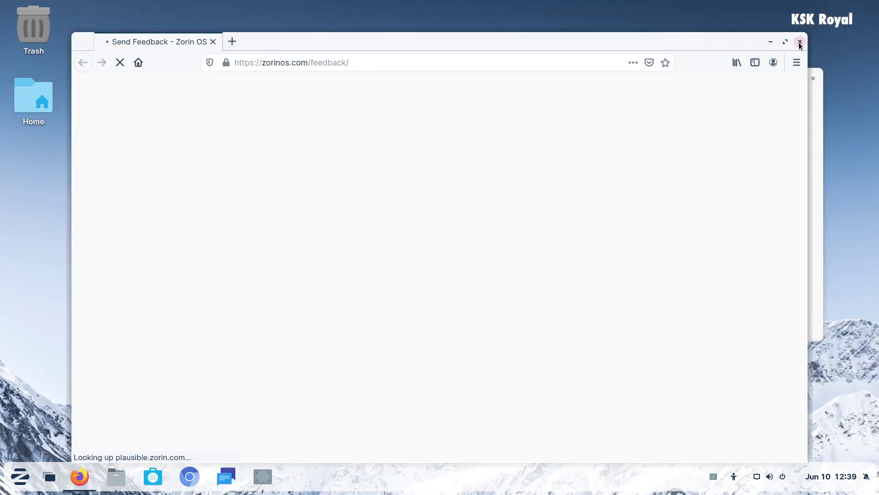
Close Firefox, preview the workspace overview, and return to the Files window.
left_click(800, 43)
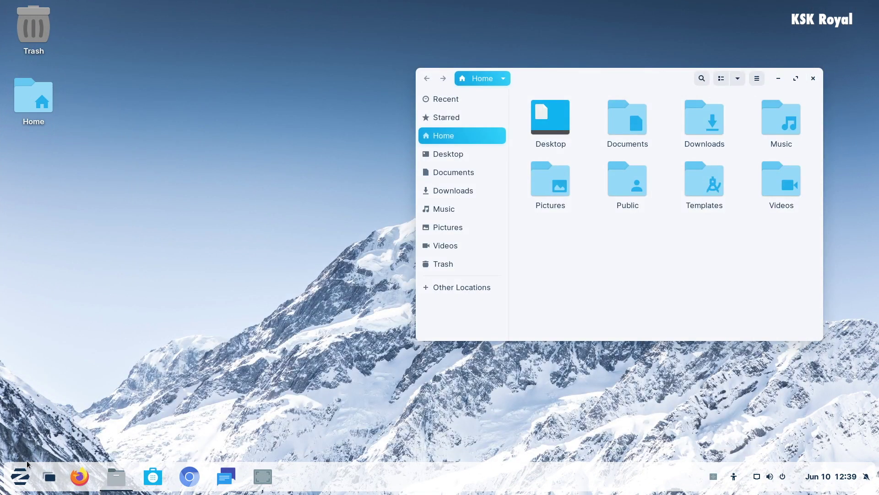
left_click(46, 472)
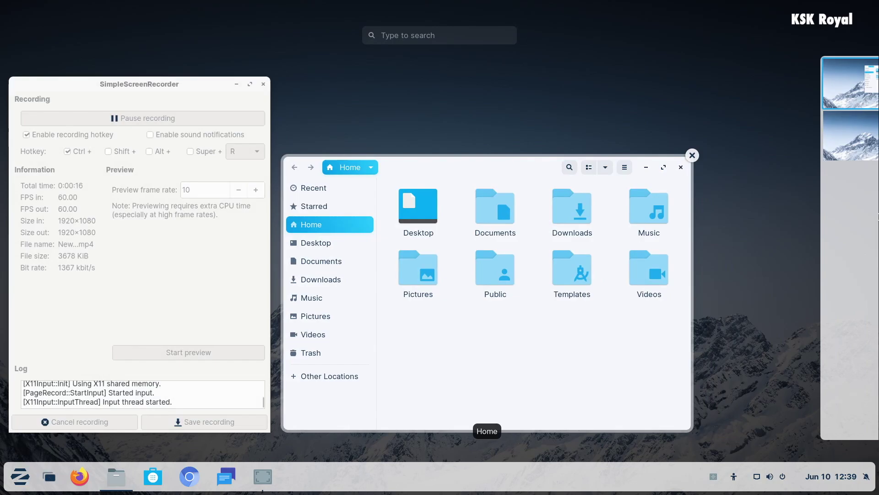
scroll(876, 220, "down", 1)
scroll(876, 219, "up", 1)
left_click(459, 268)
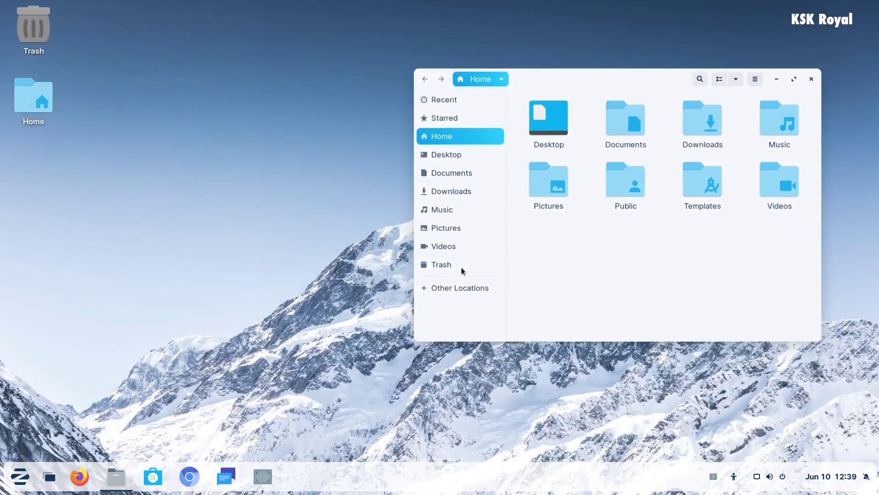
Browse the calendar panel and system menu, expanding wired connection and power options.
left_click(851, 476)
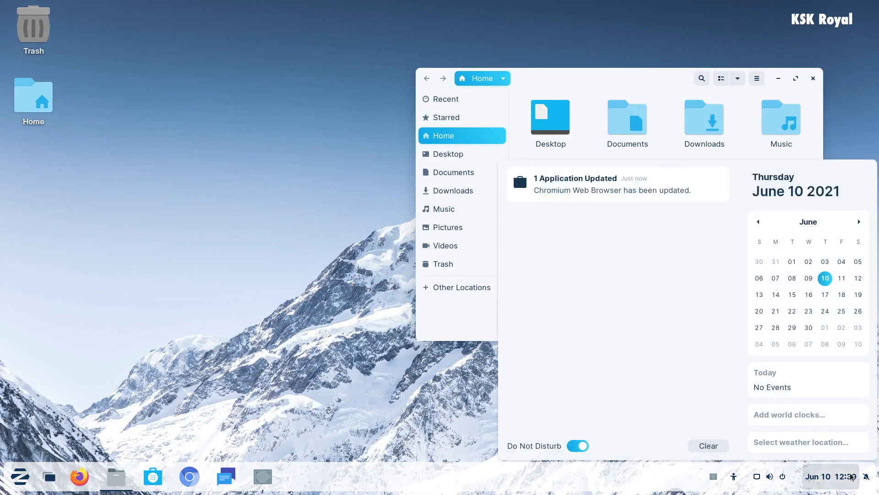
left_click(814, 477)
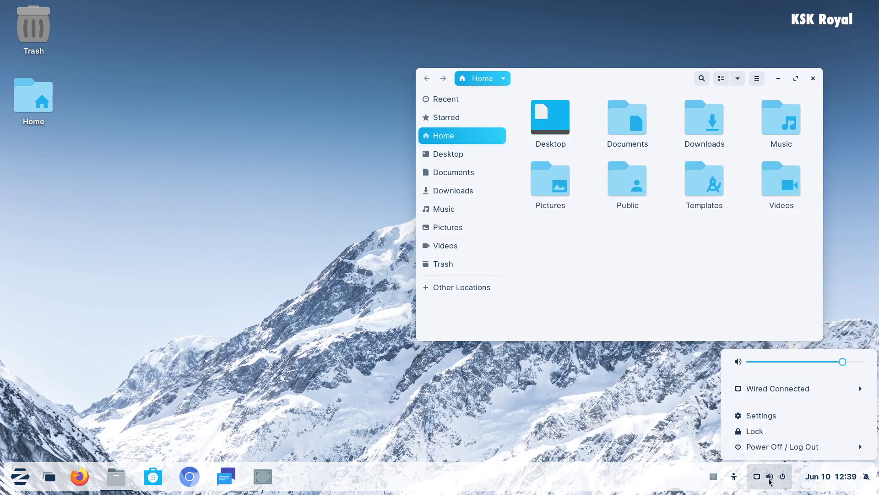
left_click(793, 385)
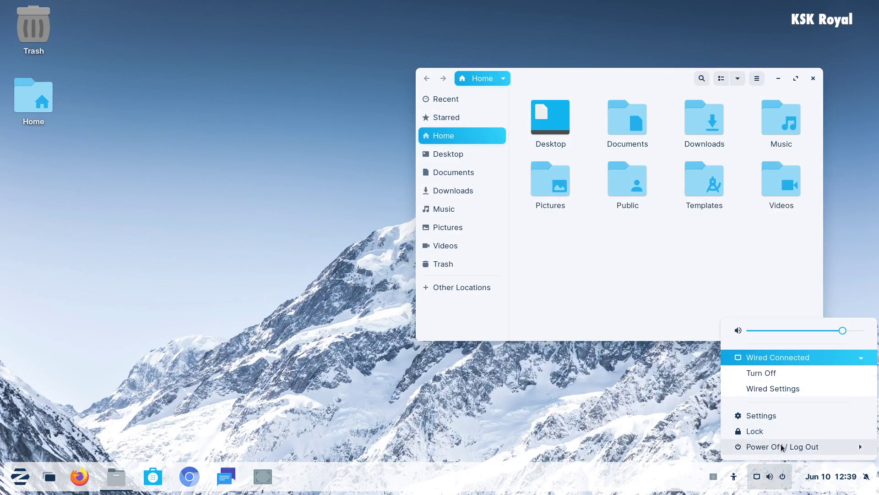
left_click(783, 447)
Check the accessibility menu, then bring up the Zorin application menu.
left_click(733, 477)
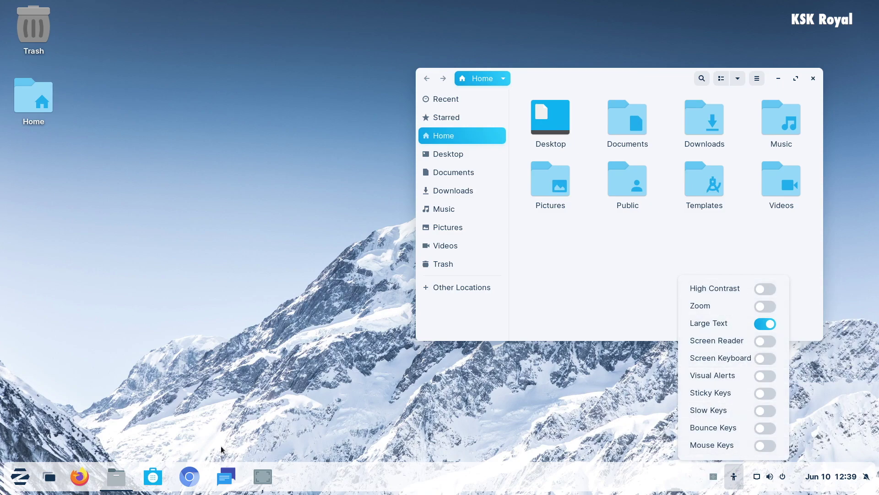
left_click(153, 427)
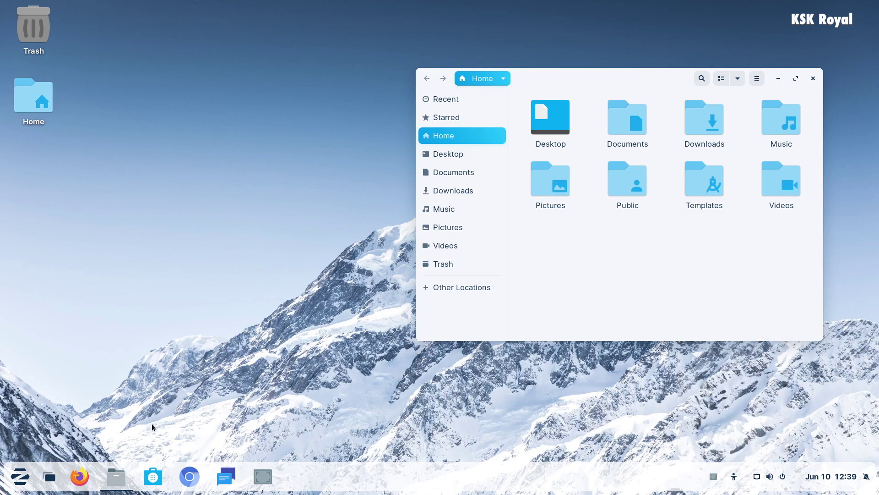
left_click(30, 477)
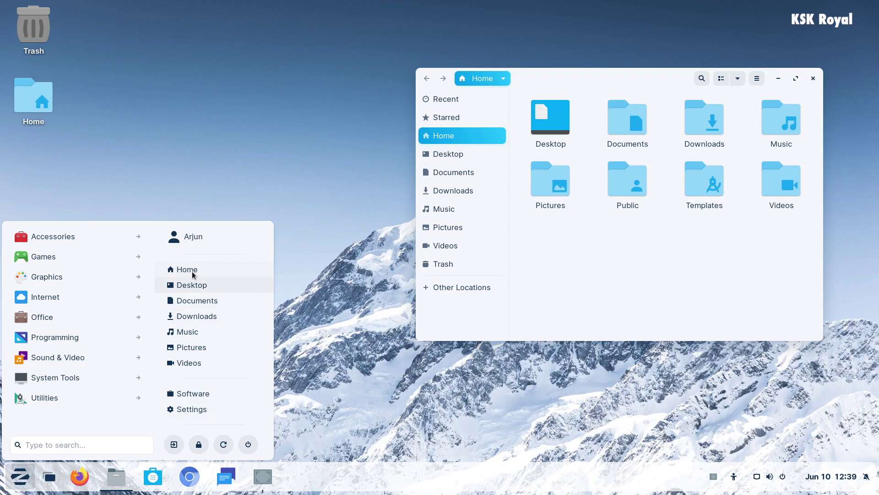
Launch Text Editor from the Accessories category of the Zorin menu.
left_click(67, 241)
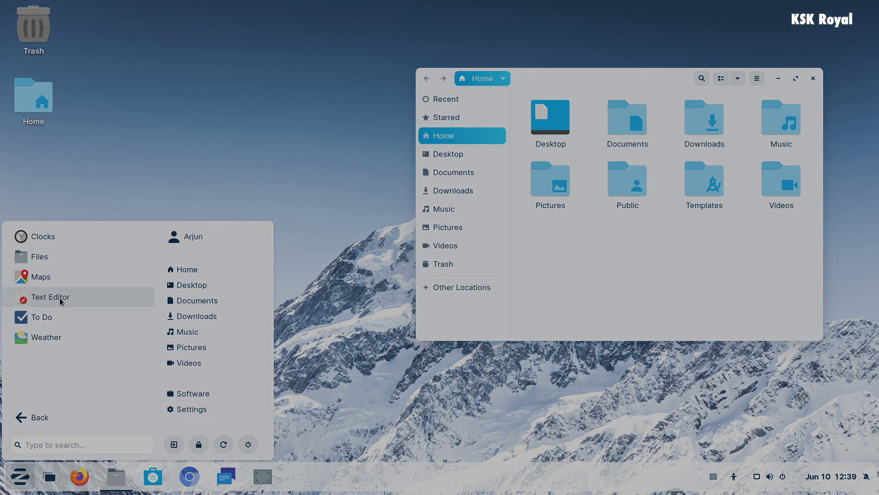
left_click(65, 298)
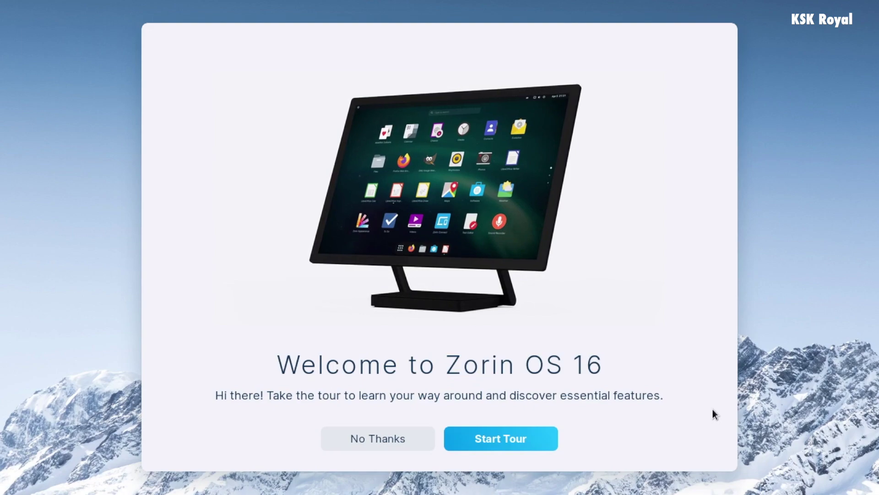
Start the tour and page through Appearance, Online Accounts, Zorin Connect, Software and office pages.
left_click(525, 446)
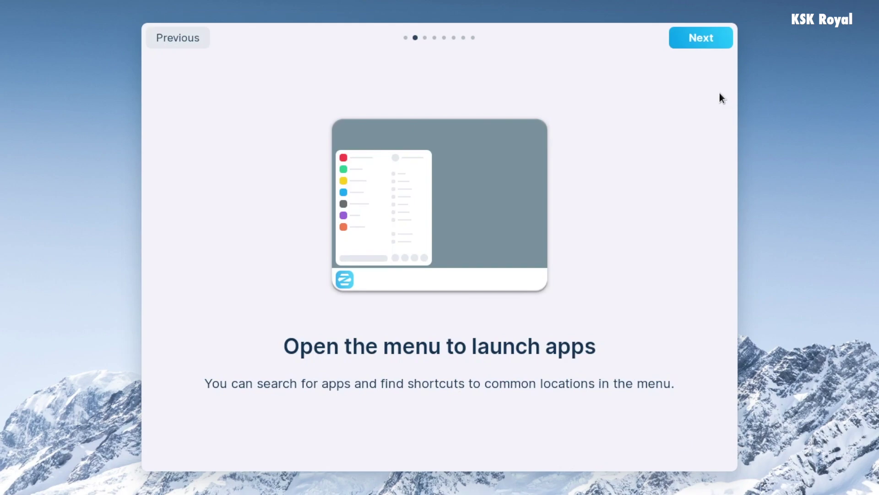
left_click(706, 39)
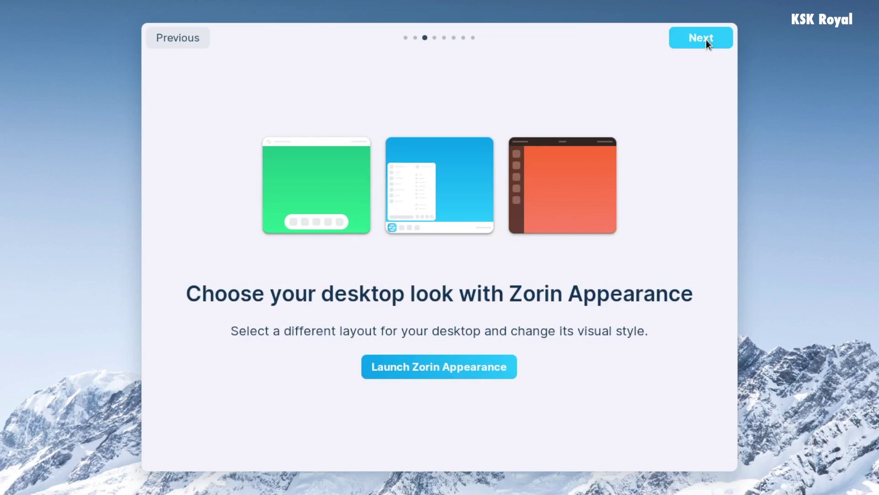
left_click(706, 39)
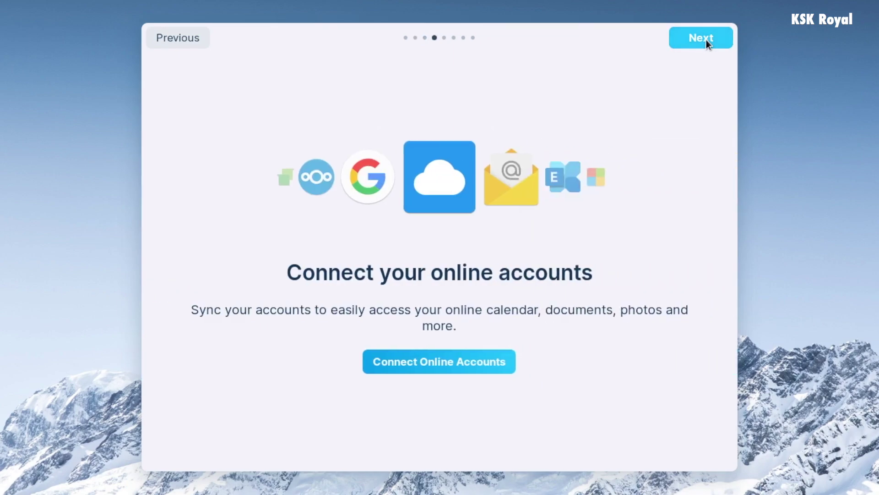
left_click(706, 39)
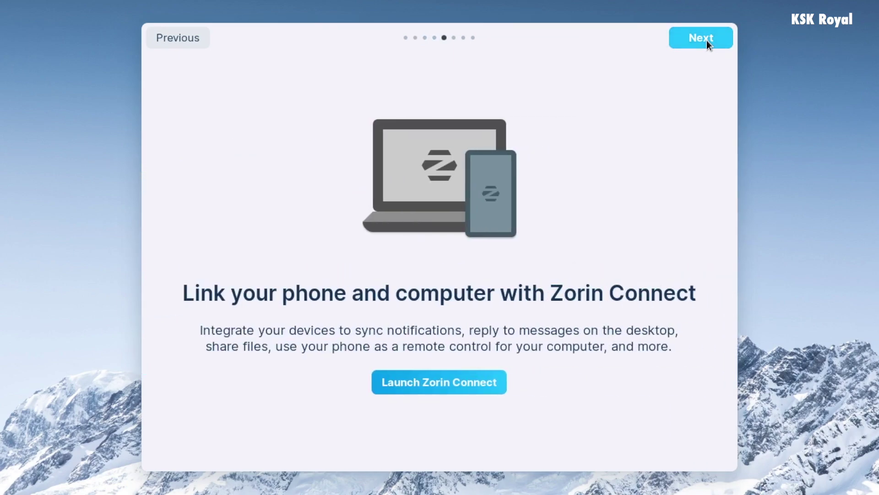
left_click(707, 40)
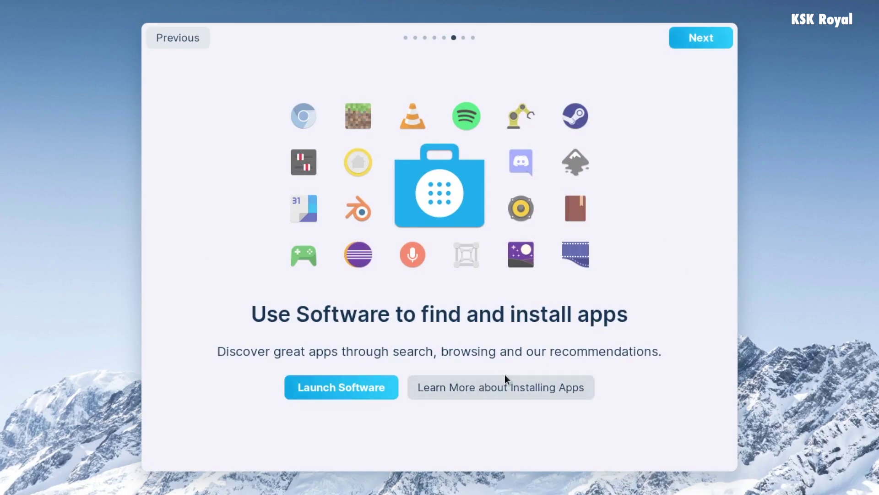
left_click(691, 37)
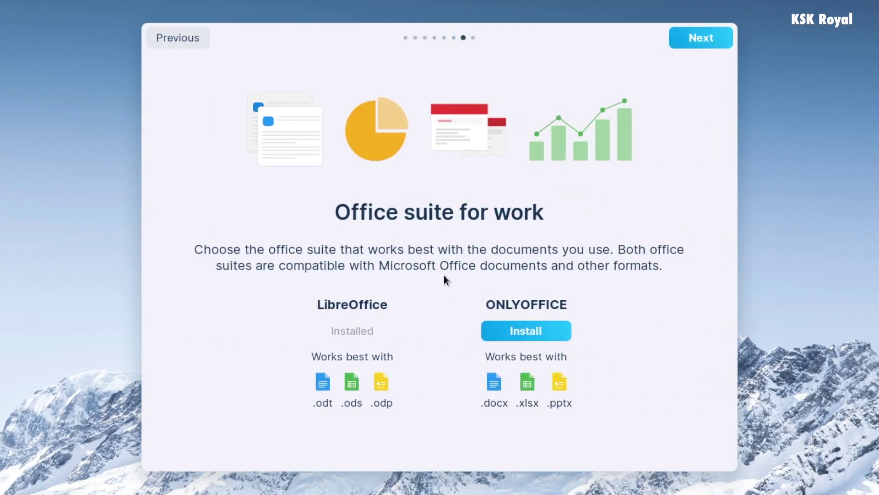
left_click(686, 37)
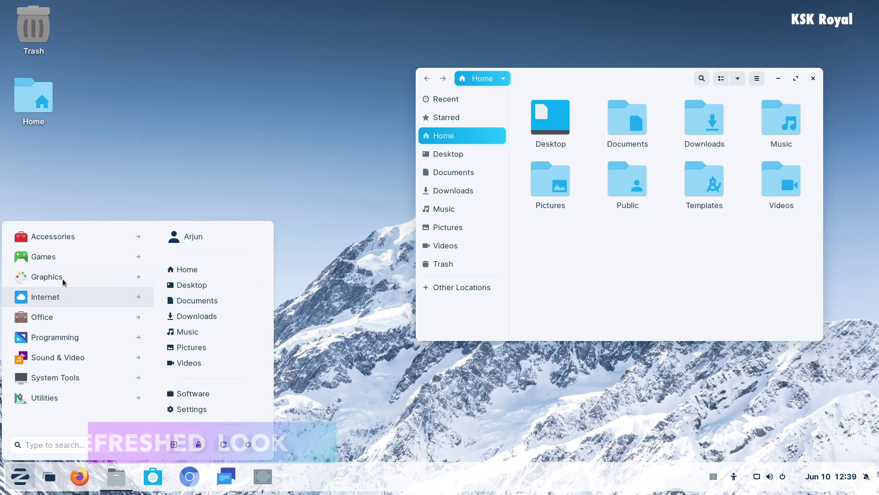
Launch Text Editor from Accessories and close it again.
left_click(67, 237)
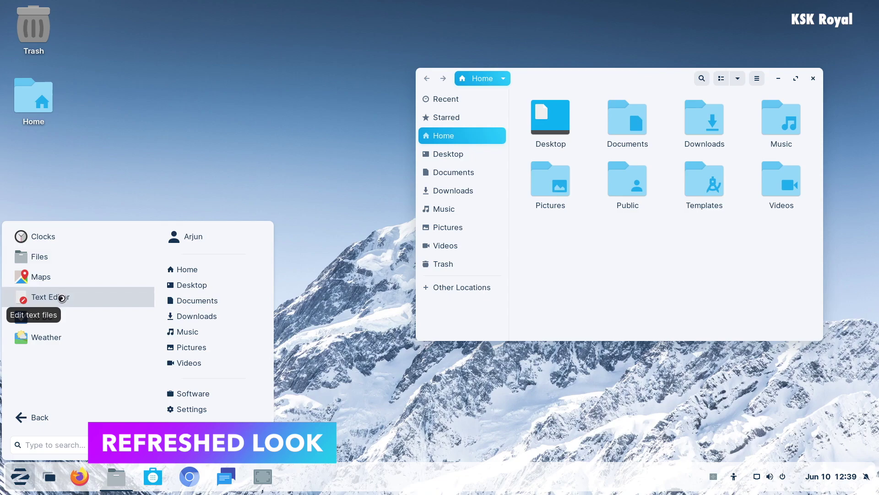
left_click(60, 297)
left_click(636, 87)
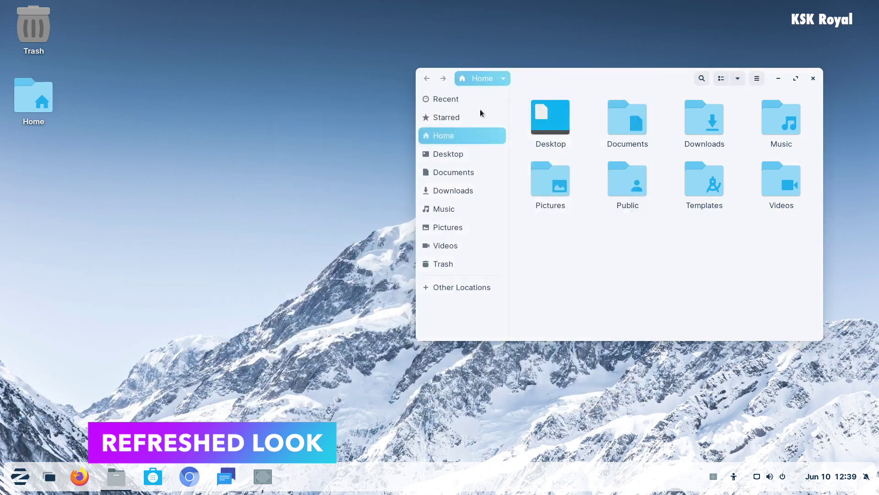
Launch Settings from the System Tools category of the Zorin menu.
left_click(25, 466)
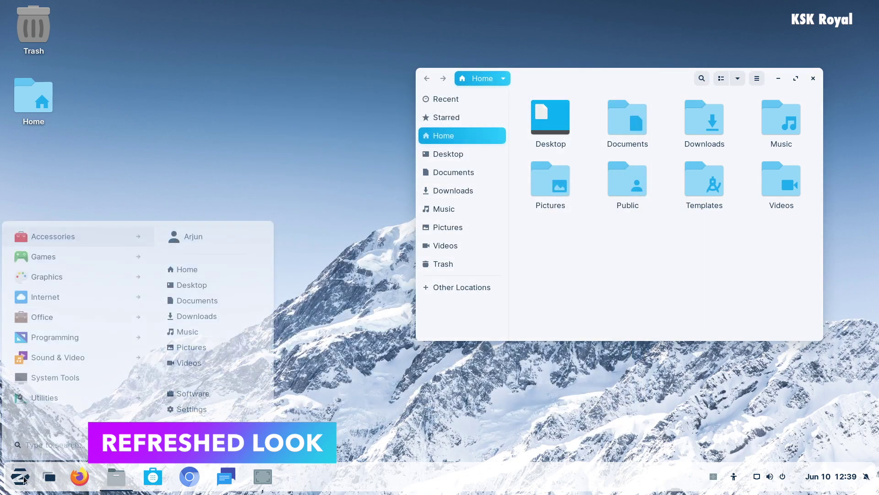
left_click(64, 376)
scroll(63, 399, "down", 2)
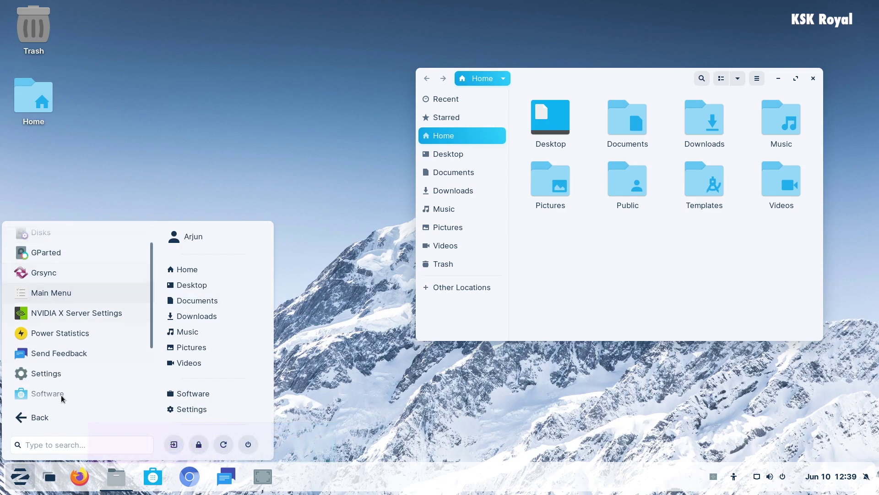
left_click(46, 348)
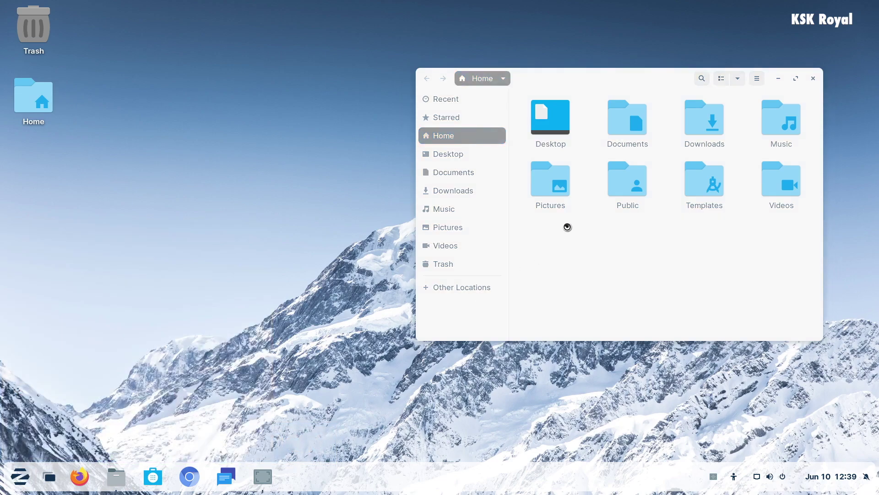
Rearrange the Settings and Files windows so both are visible.
left_click_drag(450, 110, 202, 76)
left_click_drag(653, 74, 710, 73)
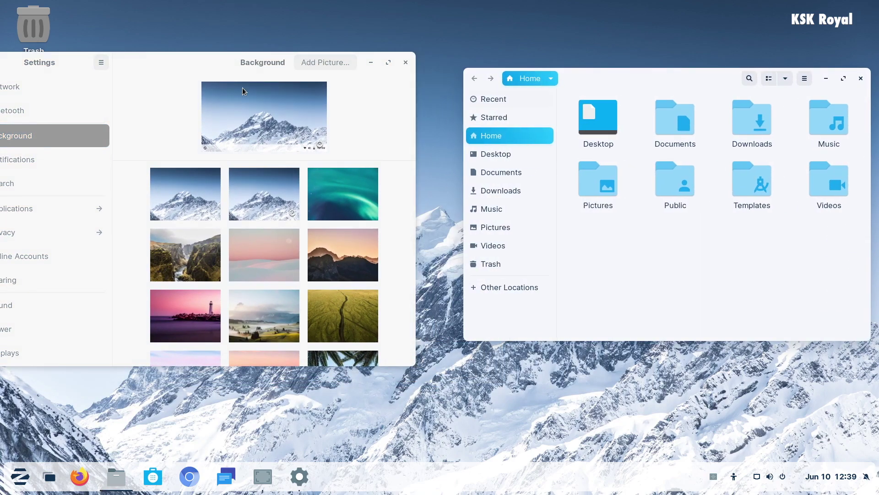
left_click_drag(179, 61, 223, 68)
scroll(84, 286, "down", 5)
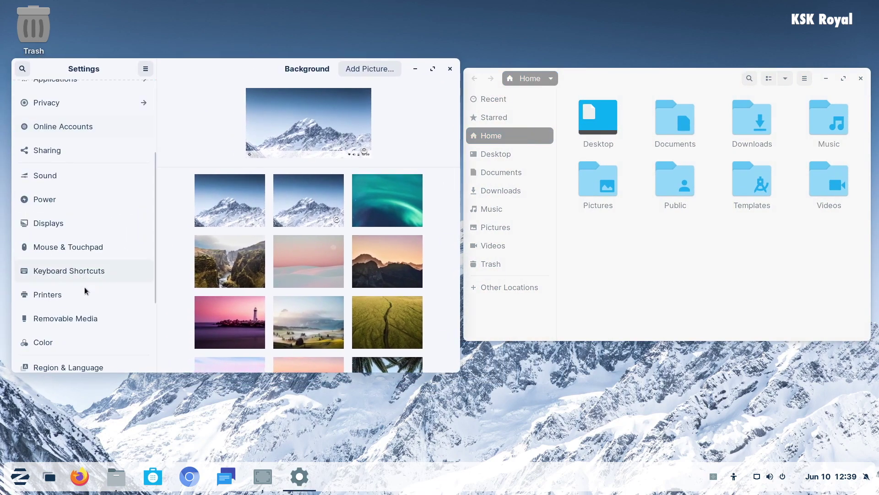
scroll(91, 296, "up", 5)
scroll(88, 322, "down", 10)
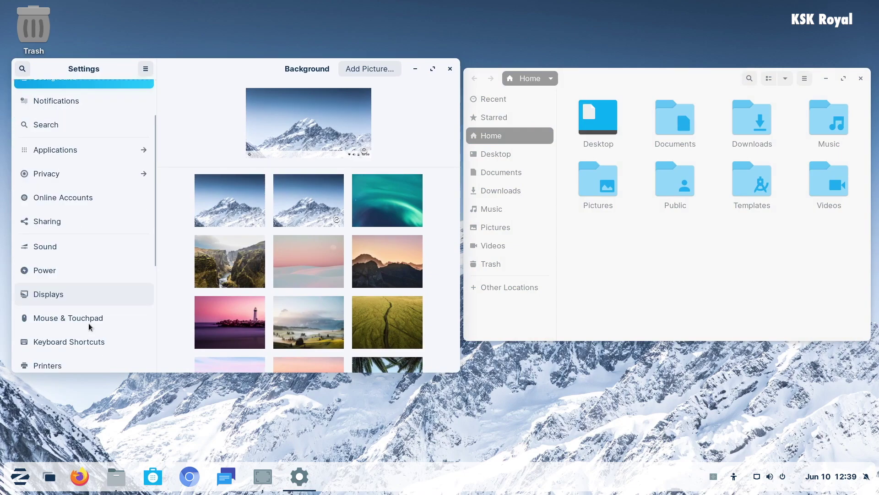
Show the About page and scroll through memory, processor, graphics and OS details.
left_click(72, 353)
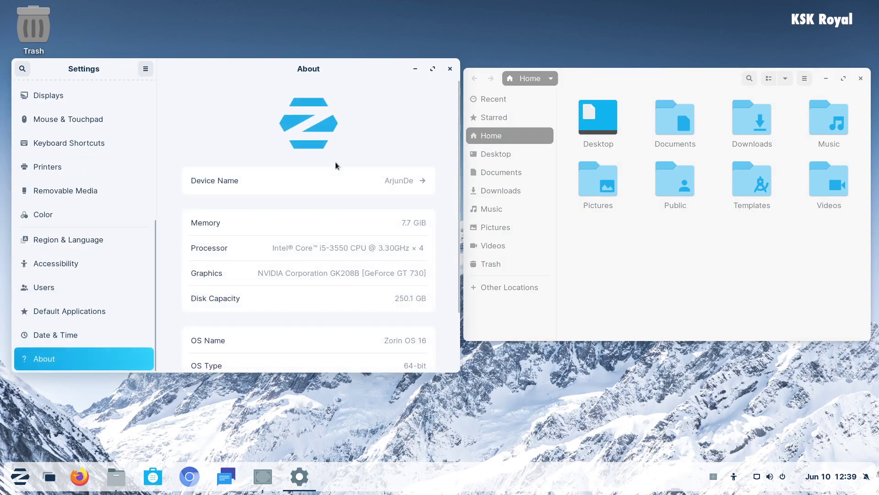
scroll(335, 163, "down", 2)
scroll(336, 165, "down", 2)
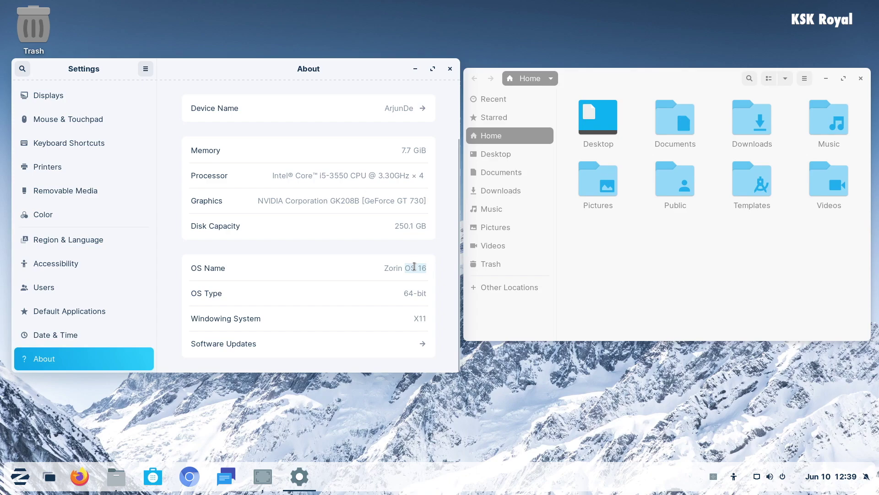
left_click(416, 323)
scroll(416, 322, "up", 4)
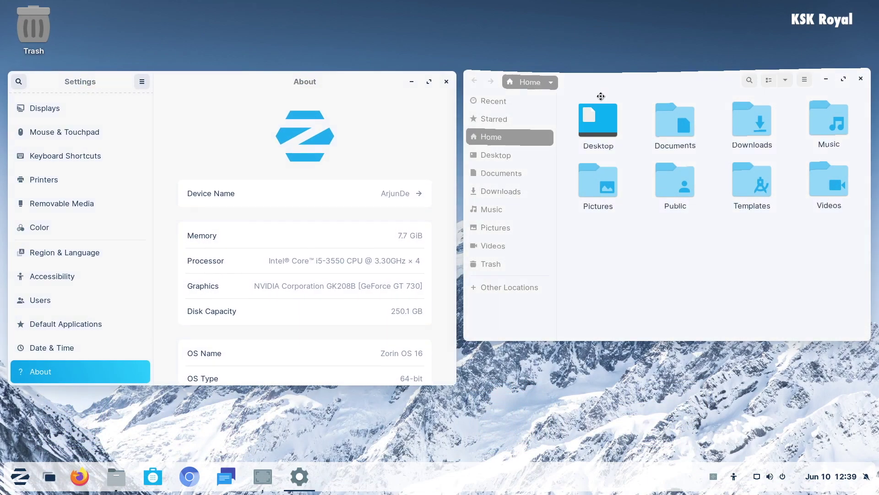
Try green, orange, red and blue accent colours, settling on red.
left_click_drag(591, 84, 589, 106)
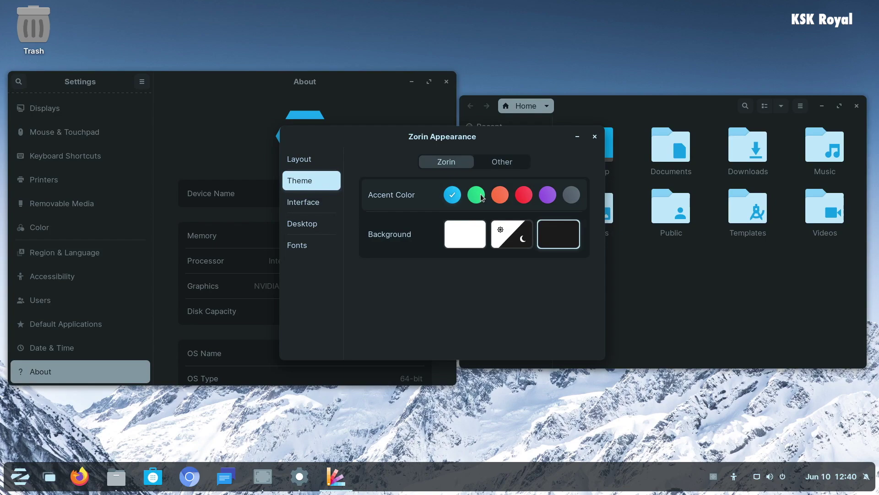
left_click(478, 194)
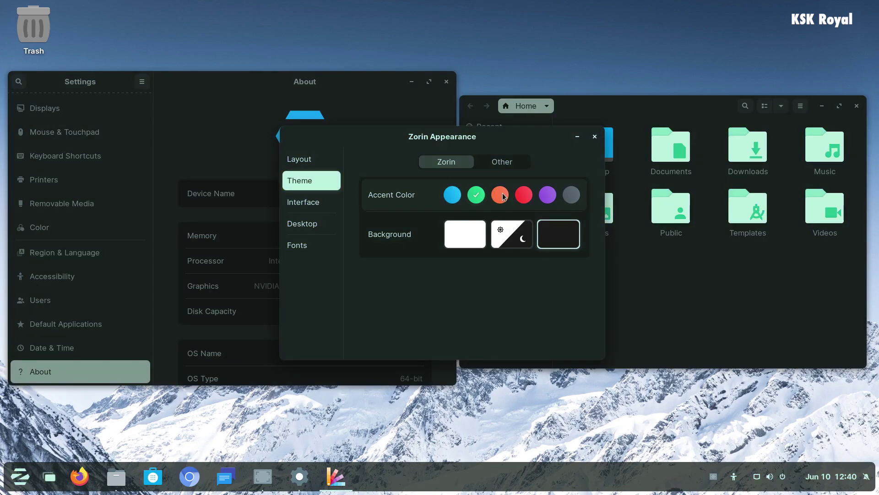
left_click(501, 195)
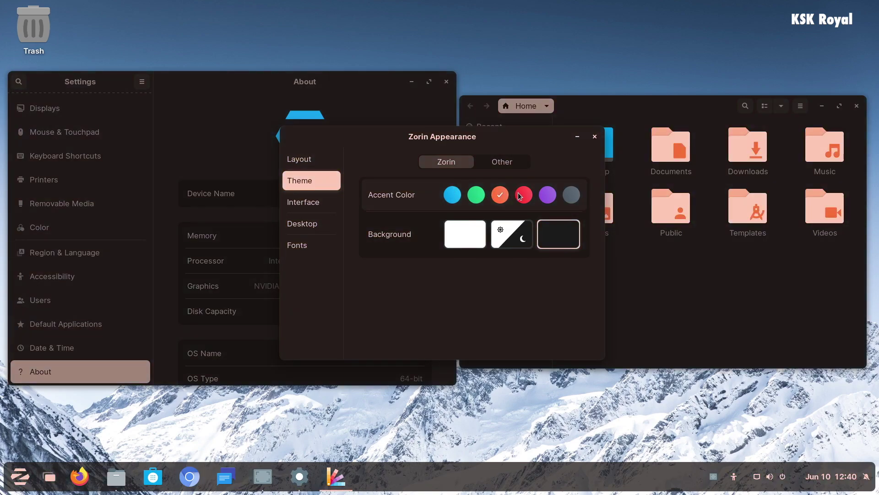
left_click(523, 195)
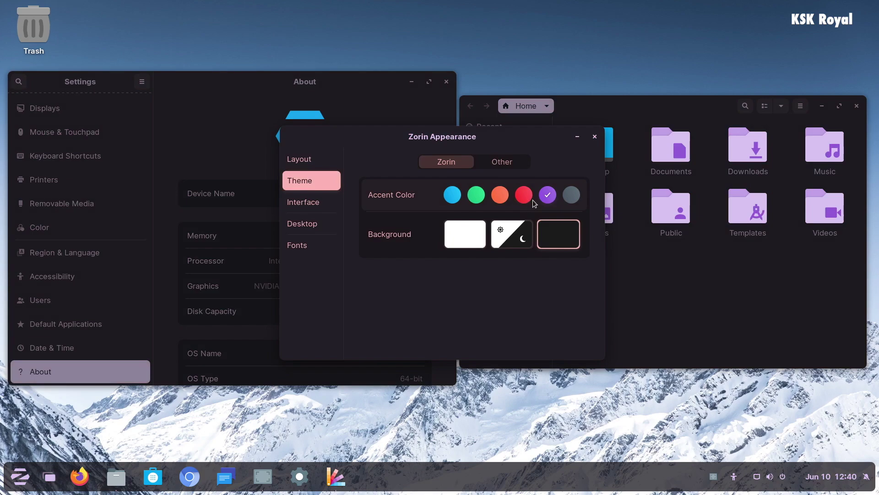
left_click(454, 198)
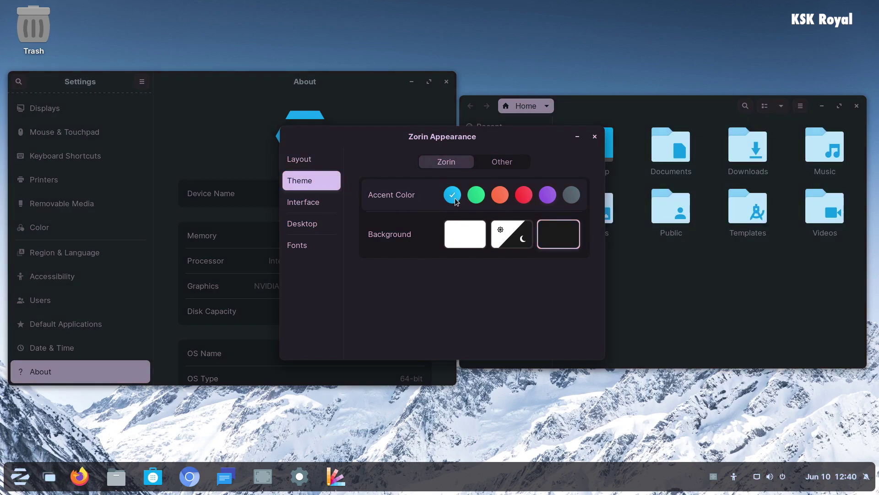
left_click(503, 192)
left_click(524, 196)
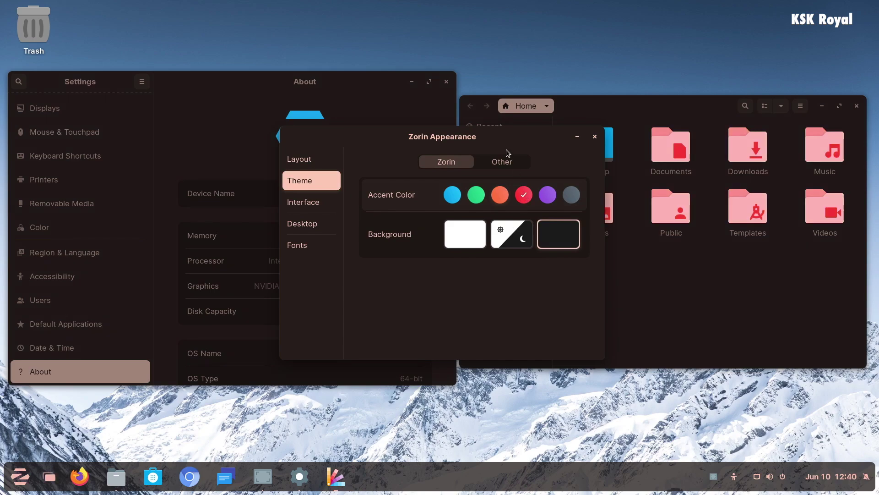
Look over the application, icon and shell theme options, then return to accent settings.
left_click(504, 163)
left_click(441, 165)
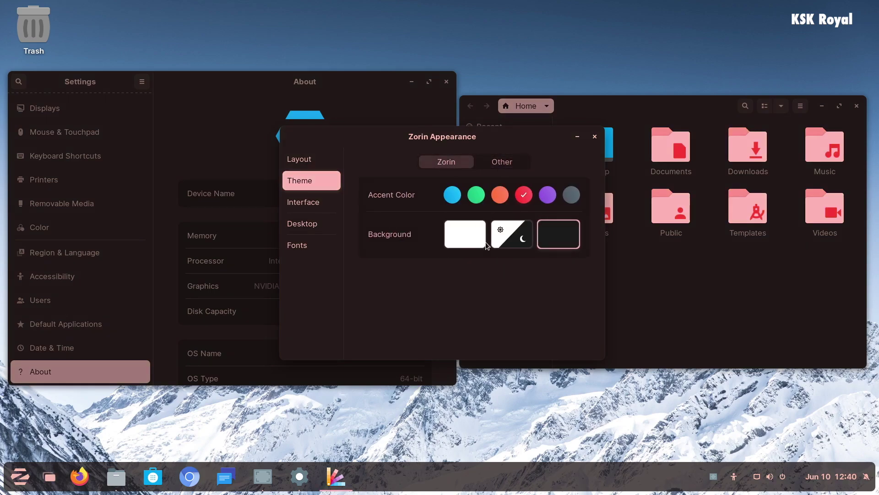
left_click(506, 161)
left_click(544, 195)
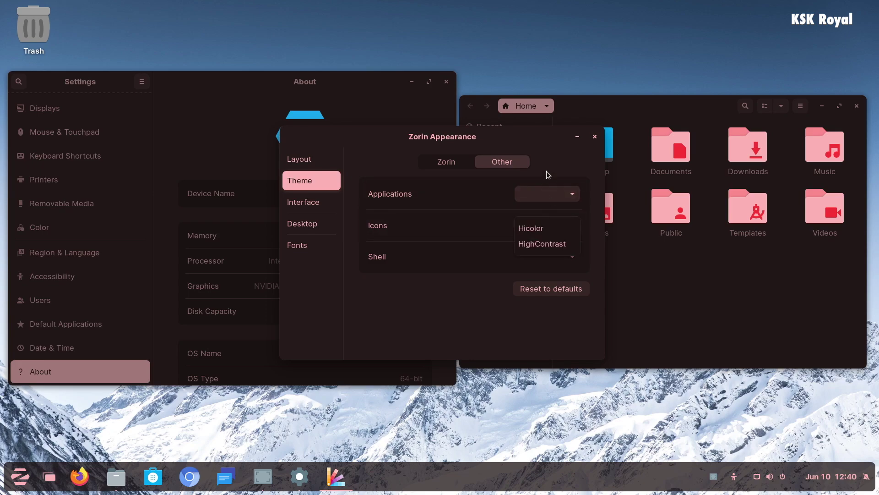
left_click(434, 169)
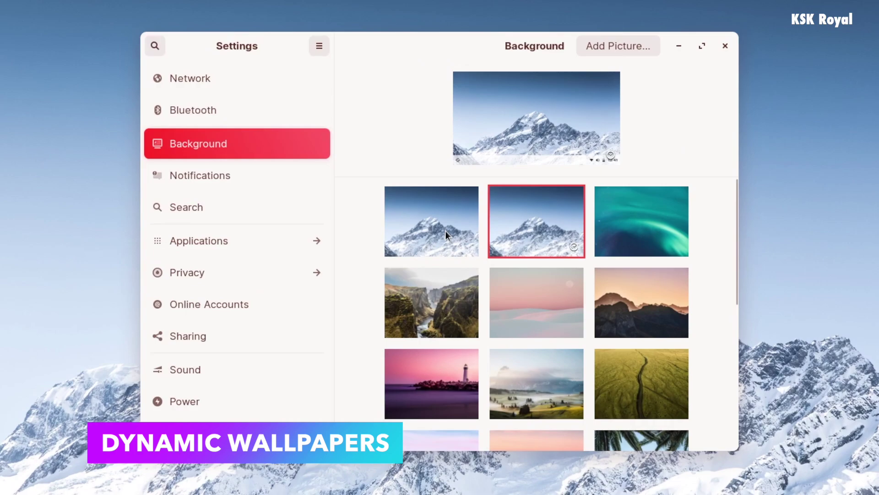
Try the snowy mountain, aurora, sunset, pink dunes and canyon wallpapers.
left_click(443, 235)
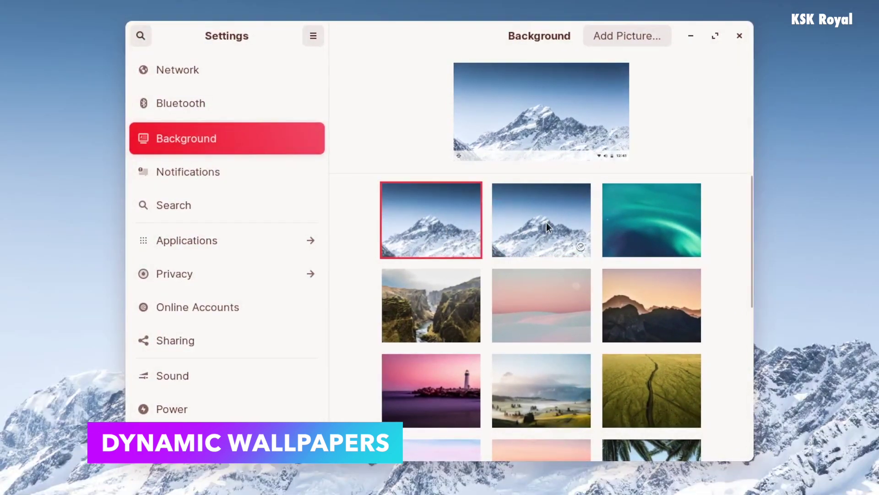
left_click(546, 222)
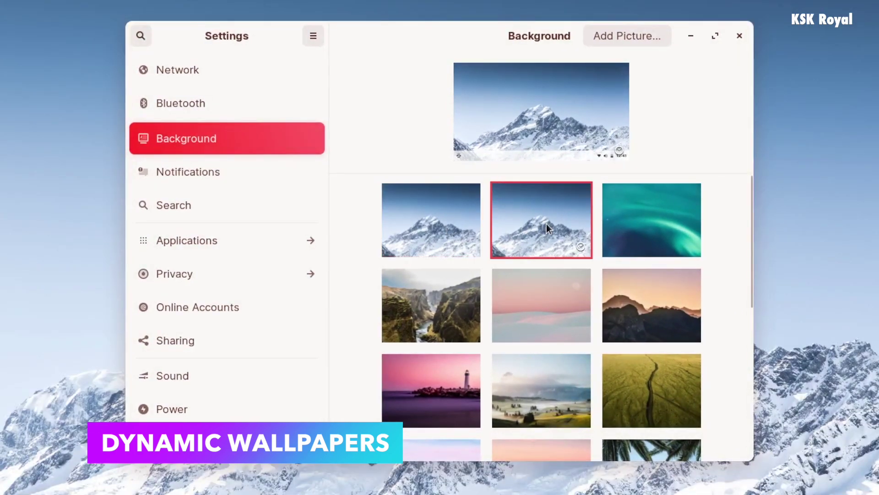
left_click(648, 234)
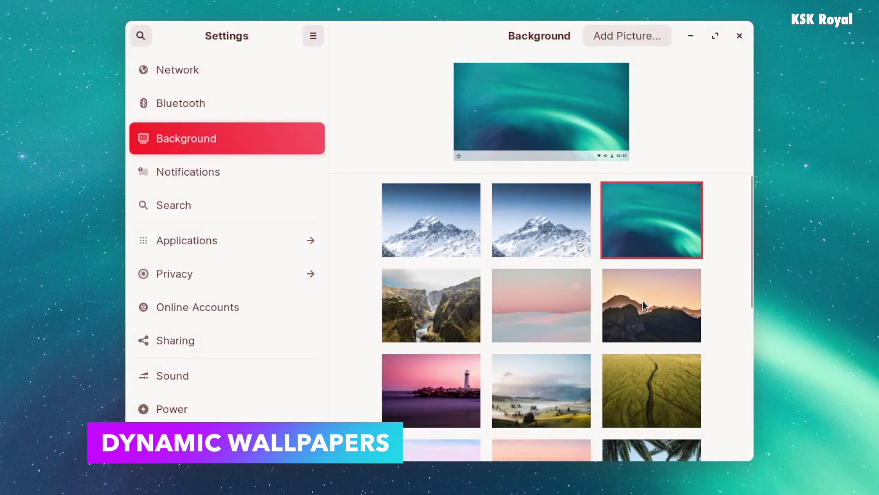
left_click(642, 301)
left_click(537, 306)
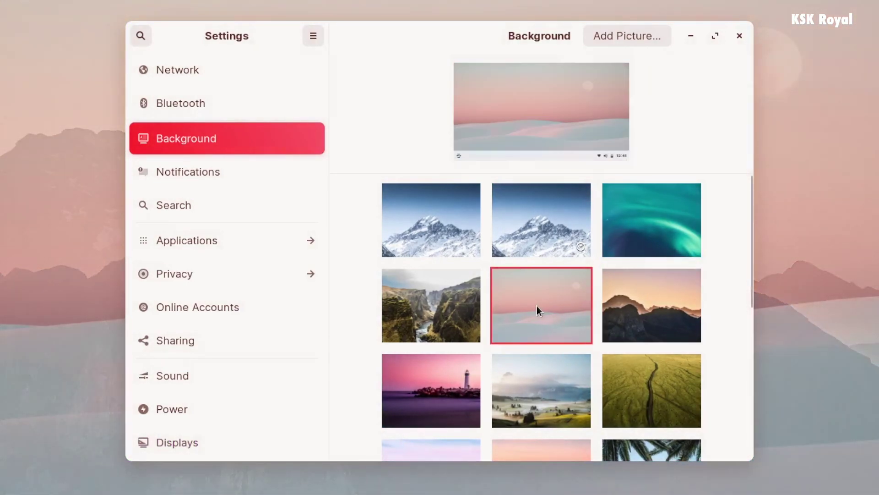
left_click(460, 312)
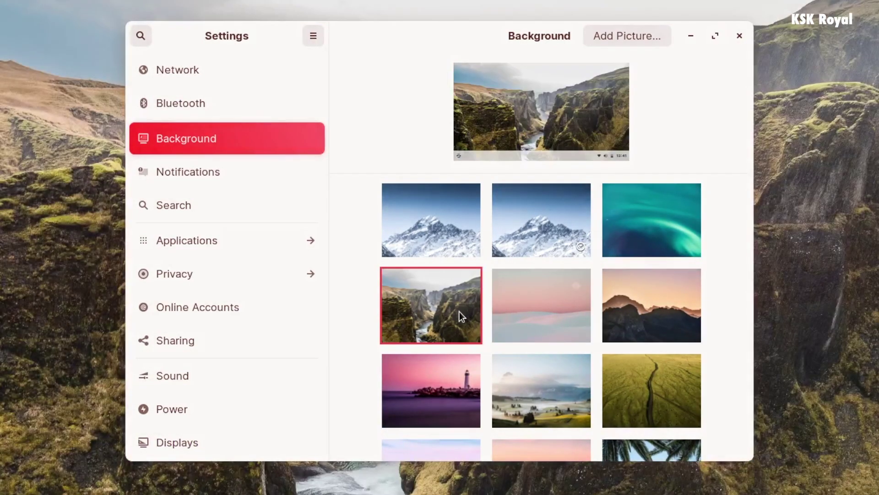
left_click(460, 236)
Set the black-sand beach photo as the desktop wallpaper.
scroll(567, 357, "down", 10)
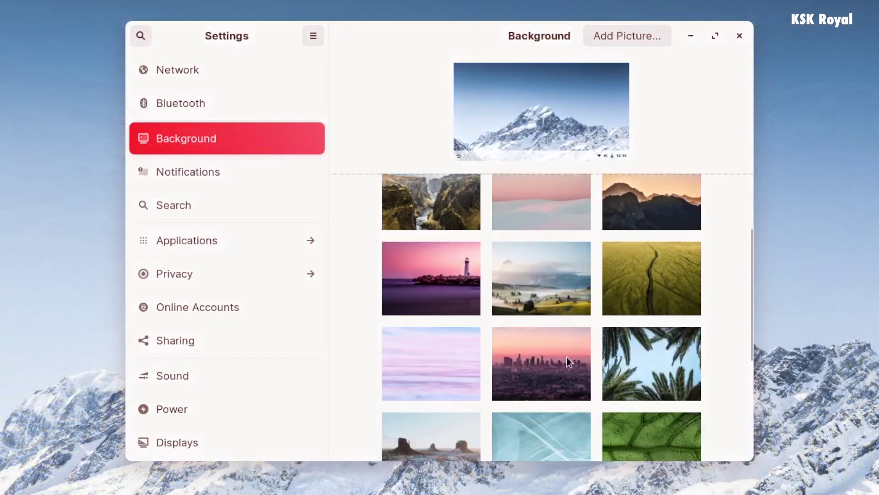
scroll(567, 357, "up", 5)
scroll(566, 356, "down", 5)
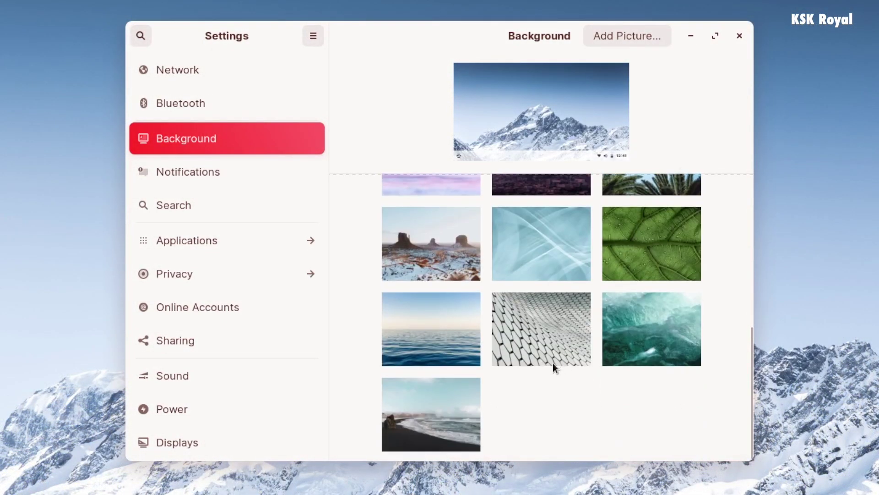
left_click(435, 427)
scroll(529, 394, "up", 10)
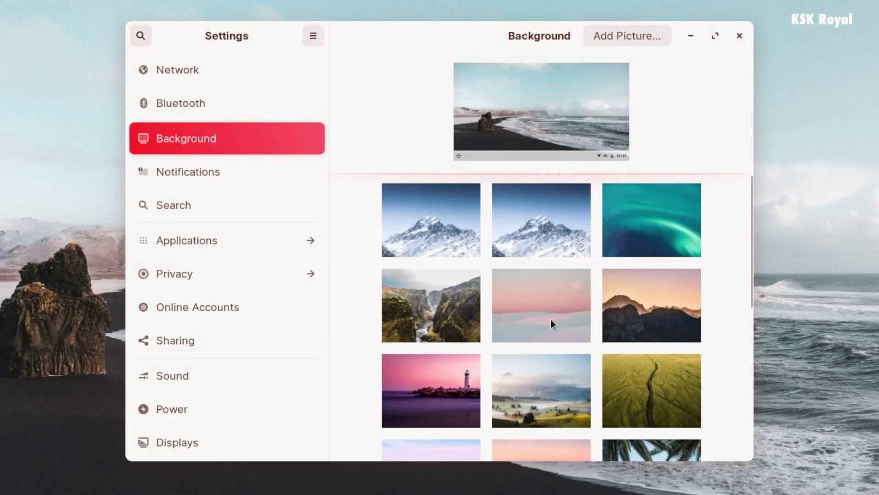
left_click(547, 235)
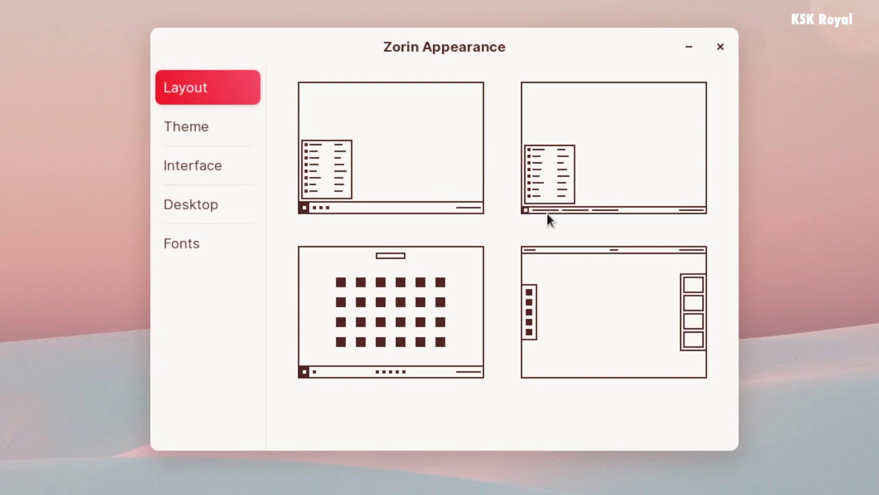
Try the full-width taskbar, top bar and centred-icon layouts, previewing the app grid.
left_click(573, 154)
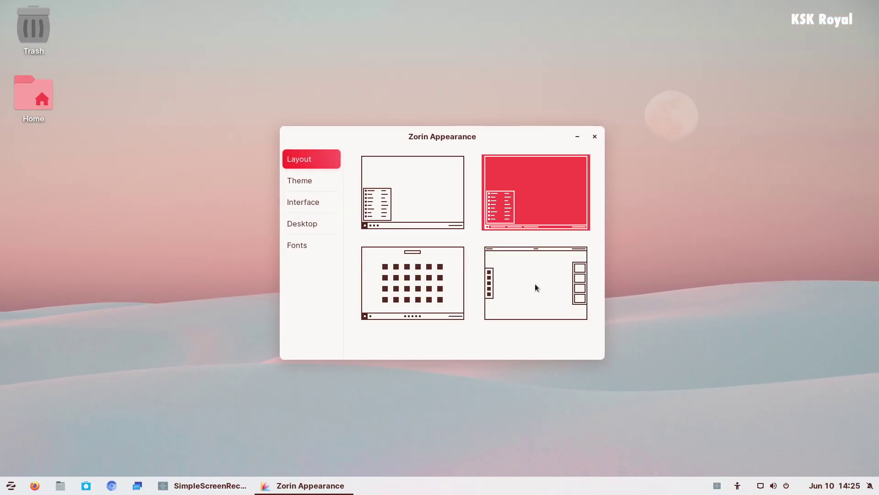
left_click(536, 287)
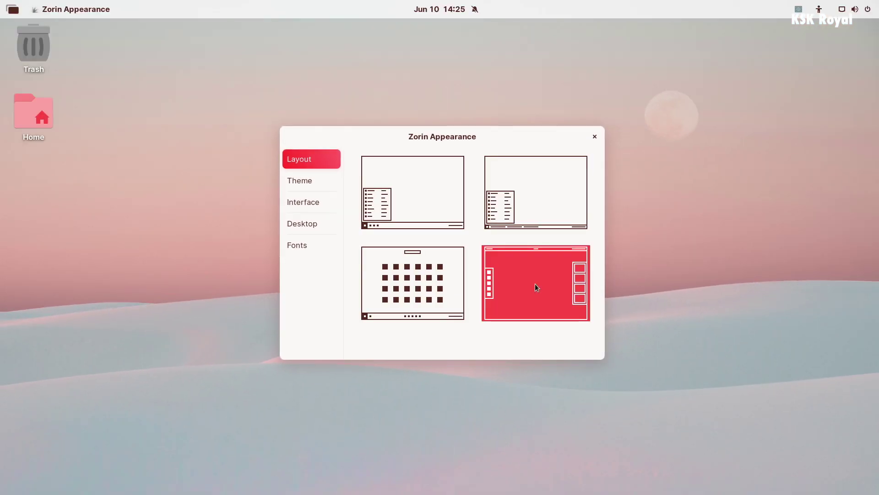
left_click(384, 283)
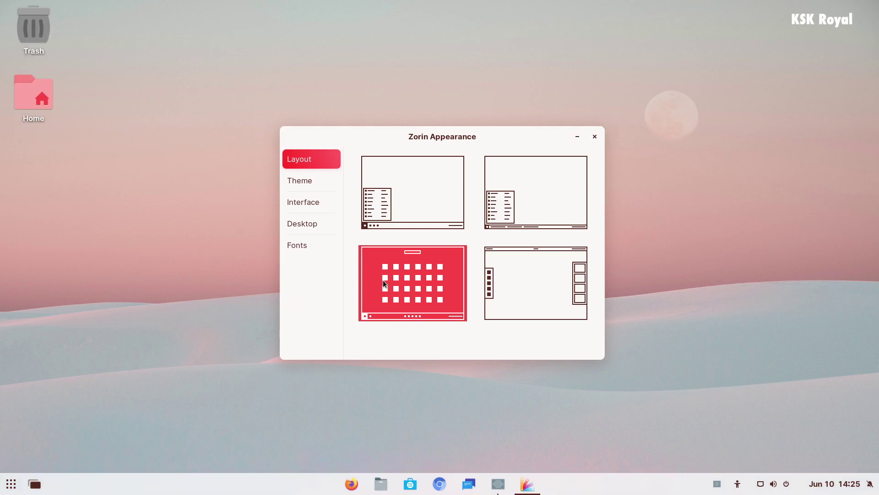
left_click(7, 484)
left_click(60, 470)
Check the calendar panel and Files, then choose the bottom taskbar layout with left menu.
left_click(828, 487)
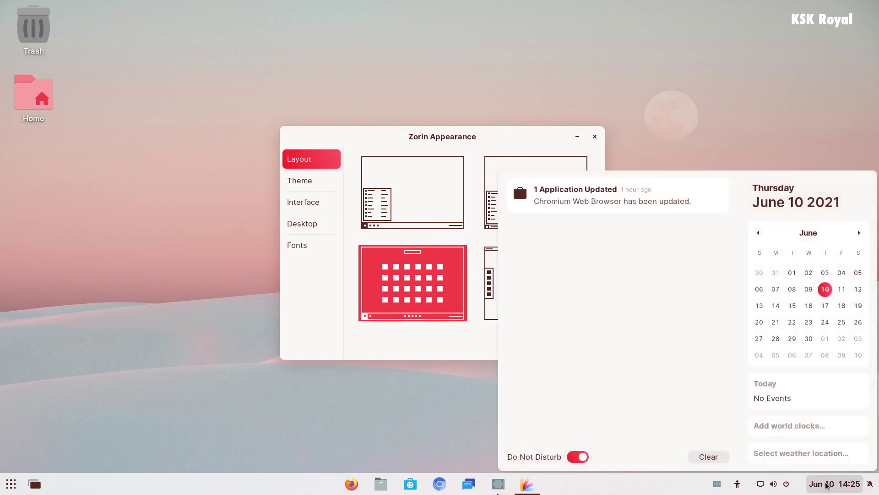
left_click(434, 320)
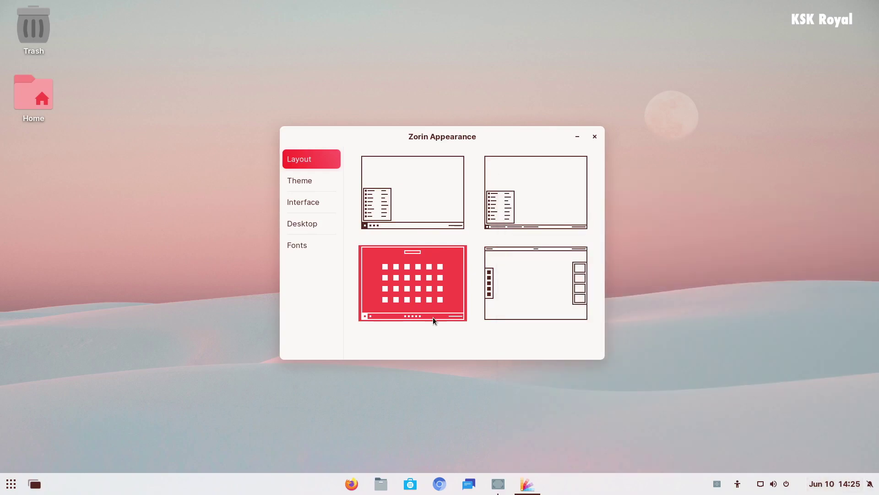
left_click(381, 484)
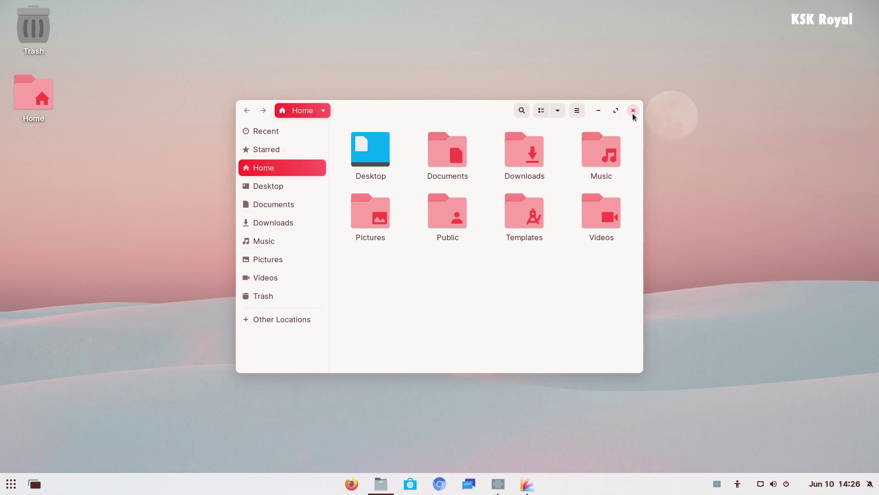
left_click(633, 115)
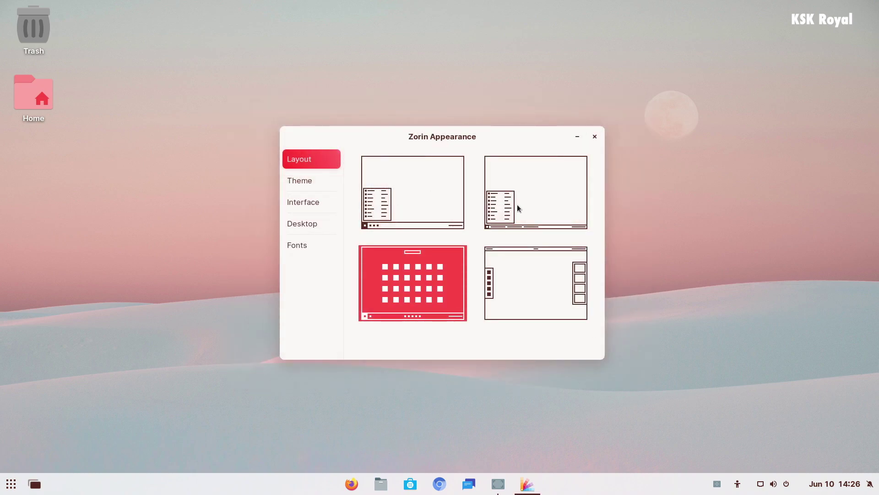
left_click(449, 214)
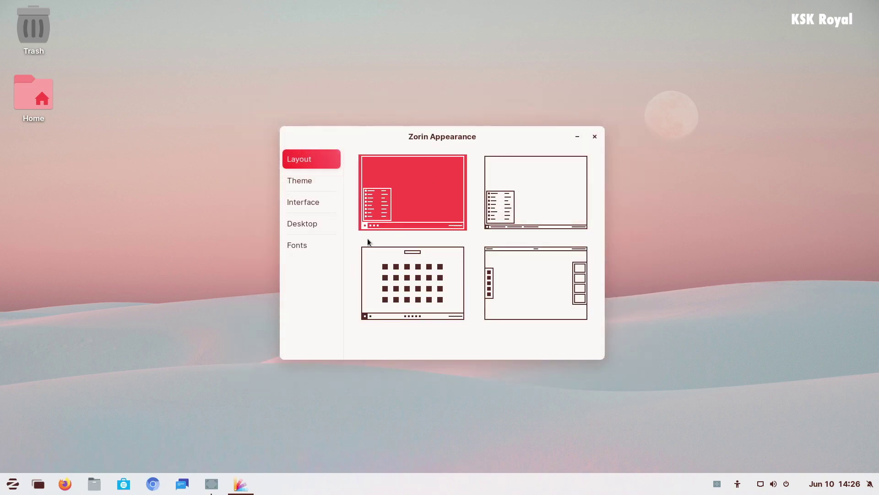
left_click(315, 180)
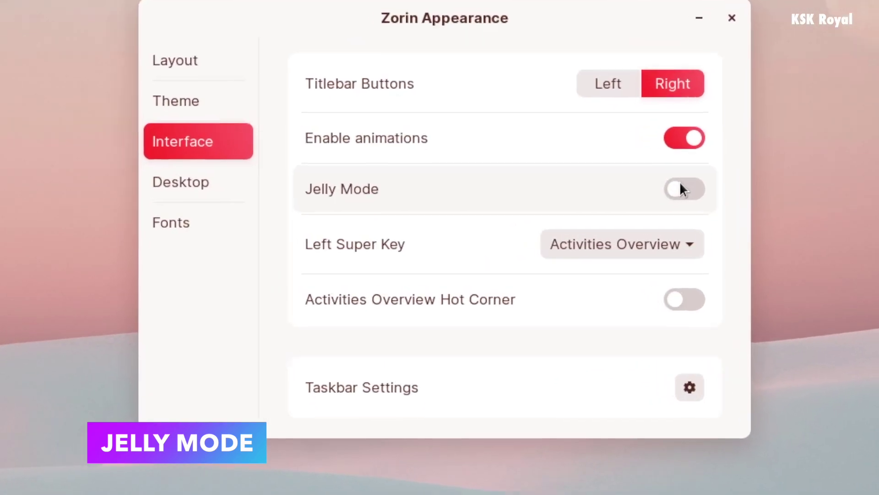
Turn on Jelly Mode and drag windows to compare the wobble with it off and on.
left_click(568, 216)
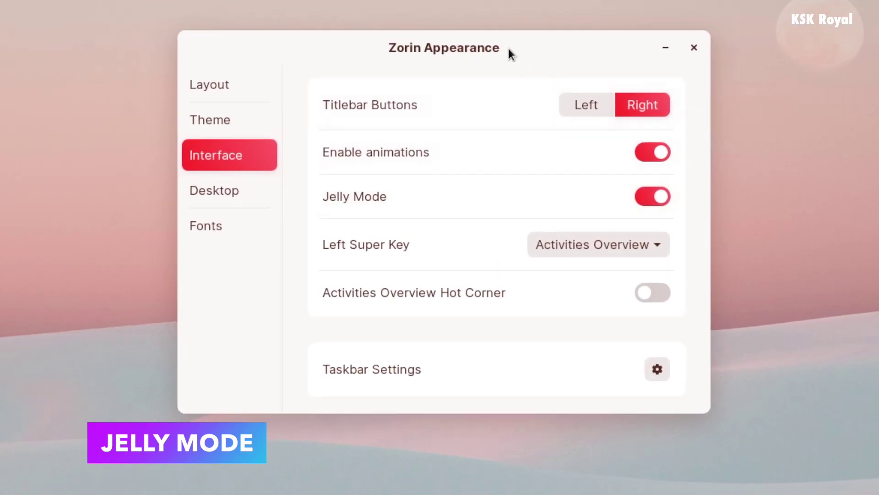
left_click_drag(458, 41, 661, 2)
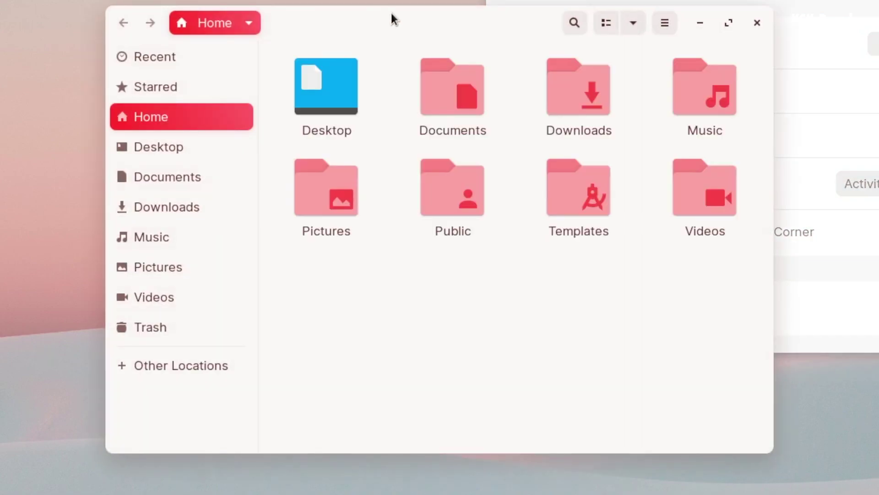
left_click_drag(390, 18, 67, 128)
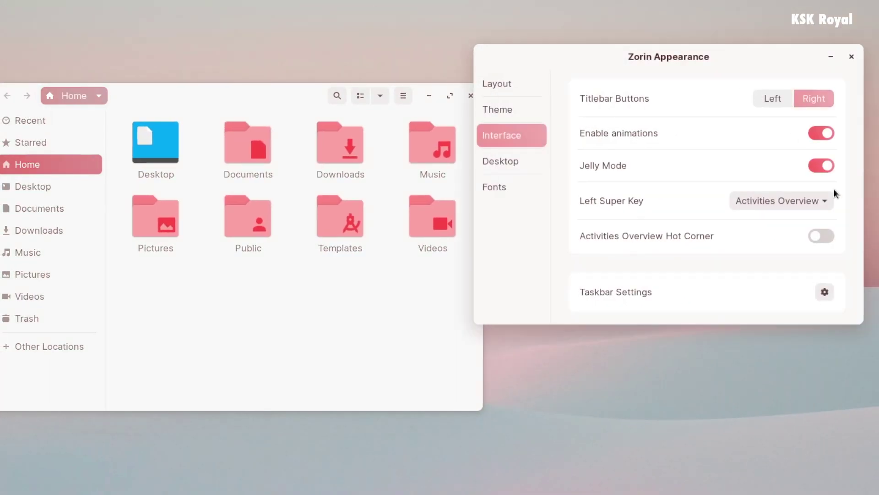
left_click(833, 192)
left_click(821, 166)
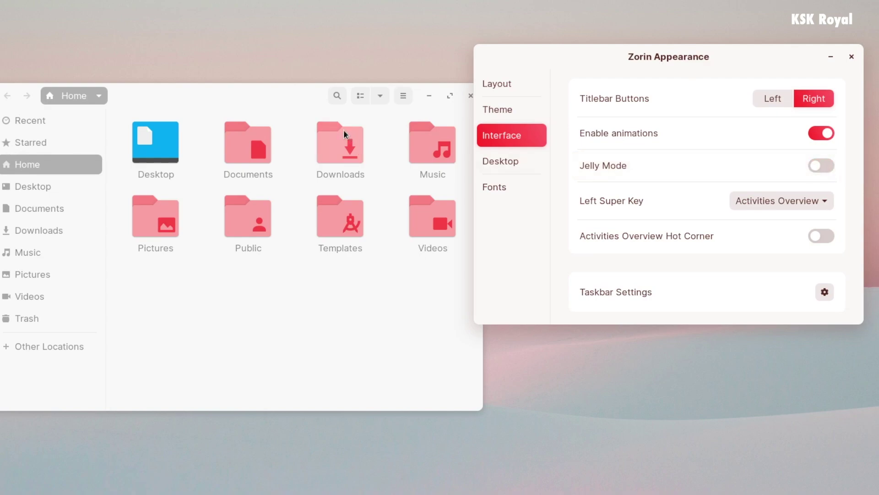
left_click_drag(279, 94, 239, 90)
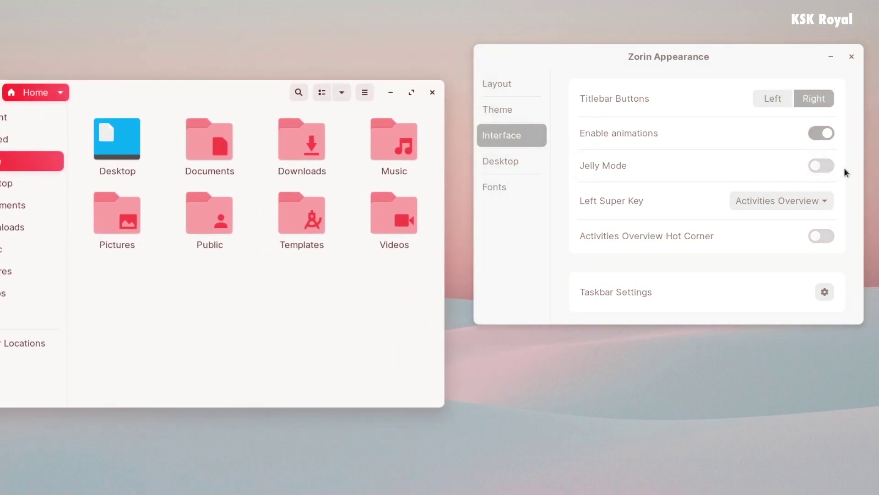
left_click(845, 168)
left_click(821, 167)
left_click_drag(186, 95, 438, 73)
Repeatedly minimize and restore the Home folder window from the taskbar to see the jelly animation.
left_click(437, 72)
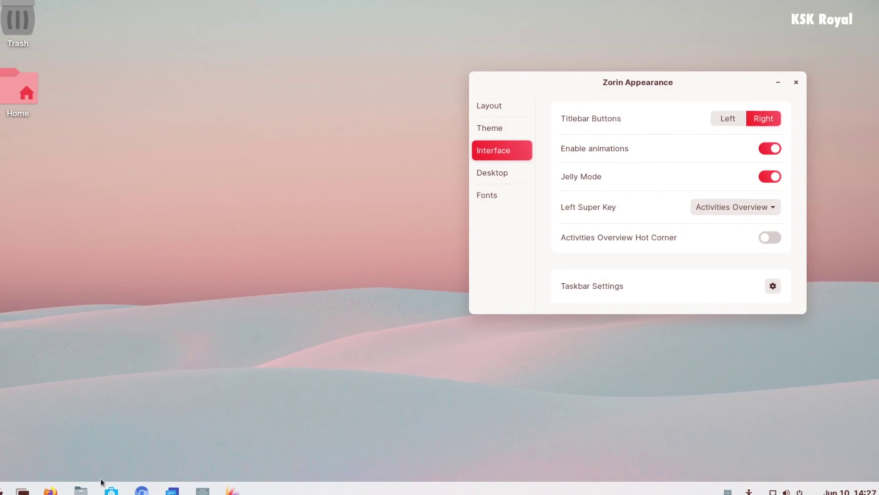
left_click(95, 483)
left_click(97, 484)
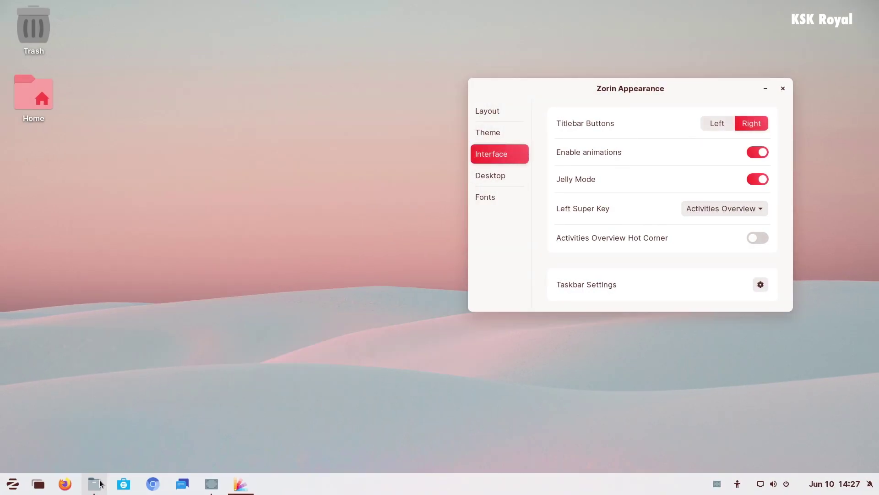
left_click(95, 484)
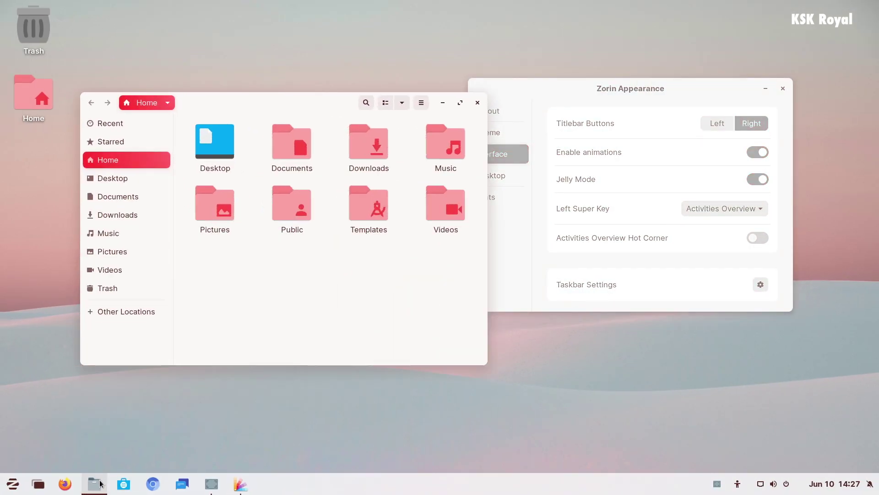
left_click(95, 483)
left_click(95, 483)
left_click(95, 484)
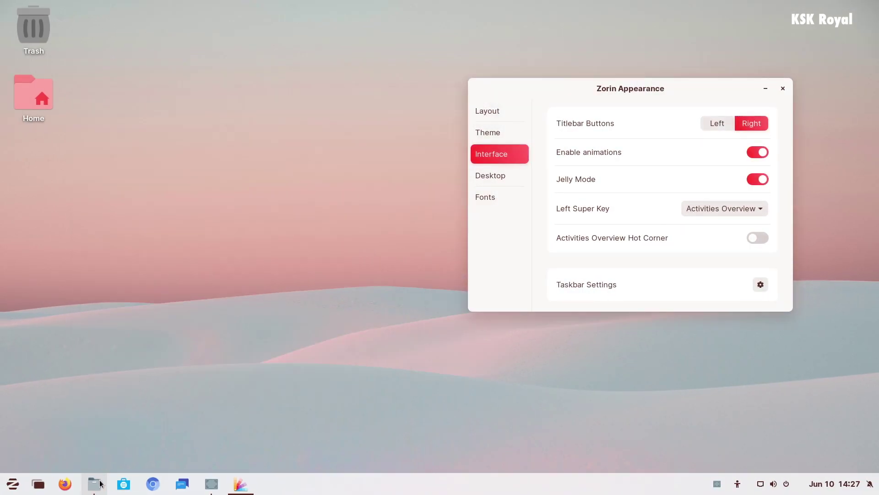
left_click(95, 483)
left_click(95, 483)
left_click(99, 484)
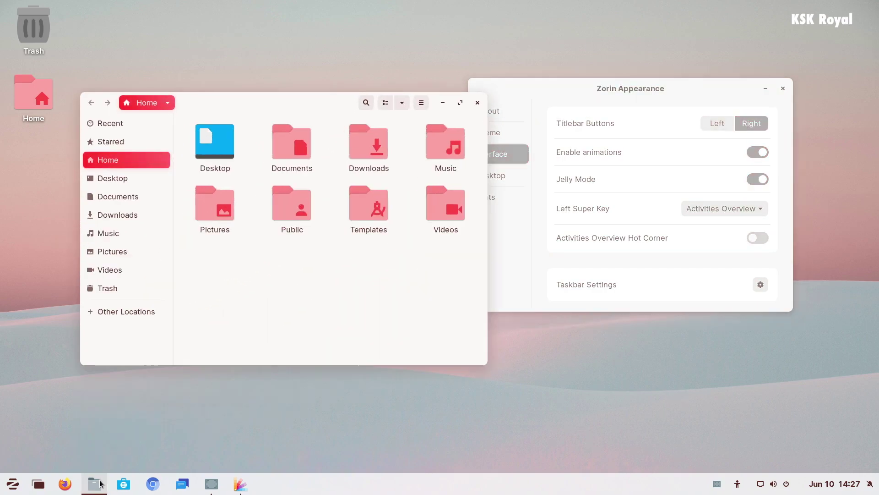
left_click(100, 484)
left_click(99, 484)
left_click(100, 484)
left_click(99, 484)
left_click(99, 484)
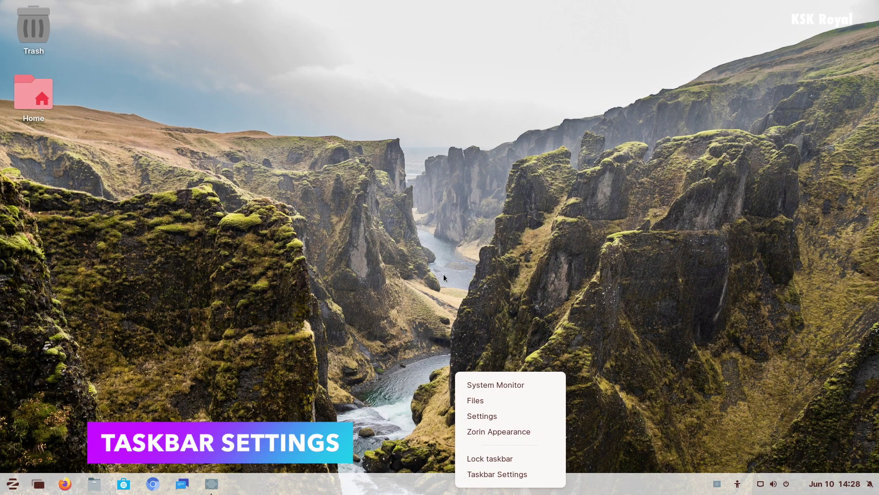
Move Chrome next to Firefox on the taskbar, then lock the taskbar again.
left_click(487, 458)
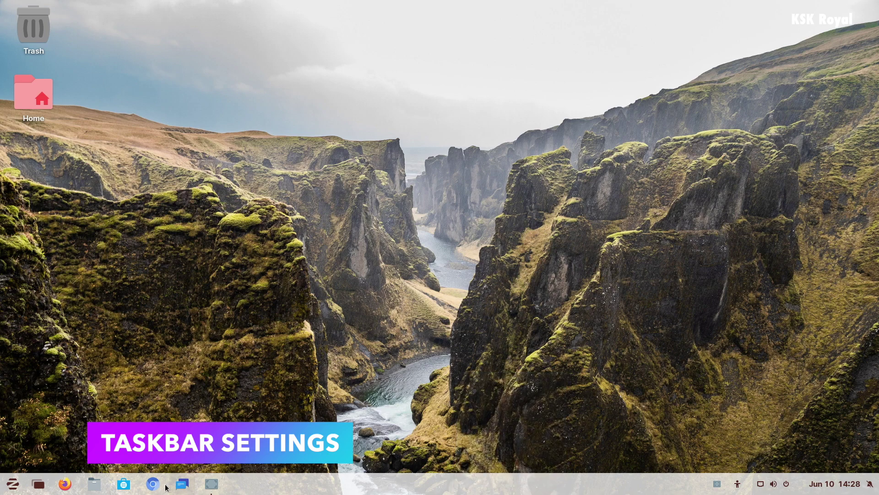
right_click(395, 485)
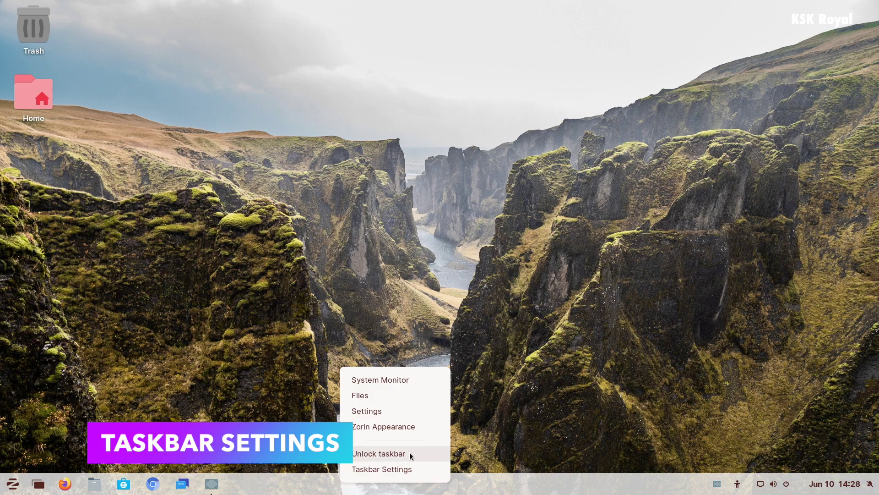
left_click(410, 451)
left_click_drag(153, 483, 94, 483)
right_click(311, 491)
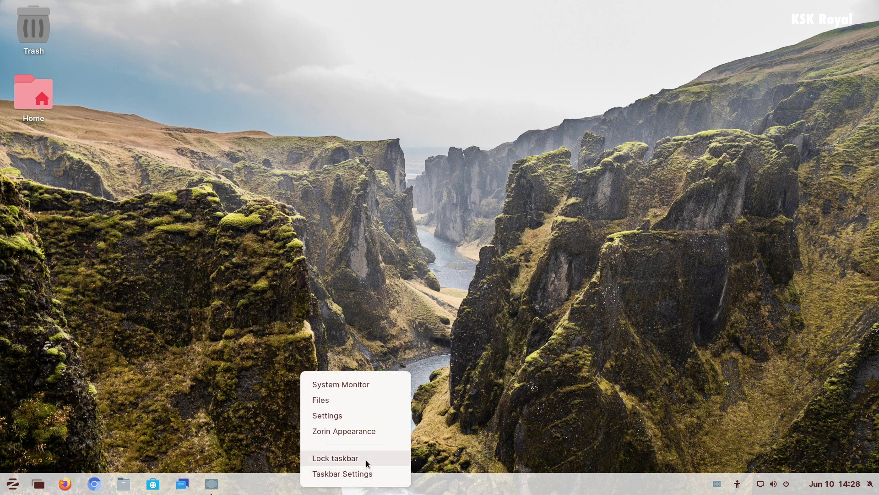
left_click(366, 460)
In Taskbar Settings, enlarge the panel and turn on Intellihide, reviewing its options.
right_click(377, 477)
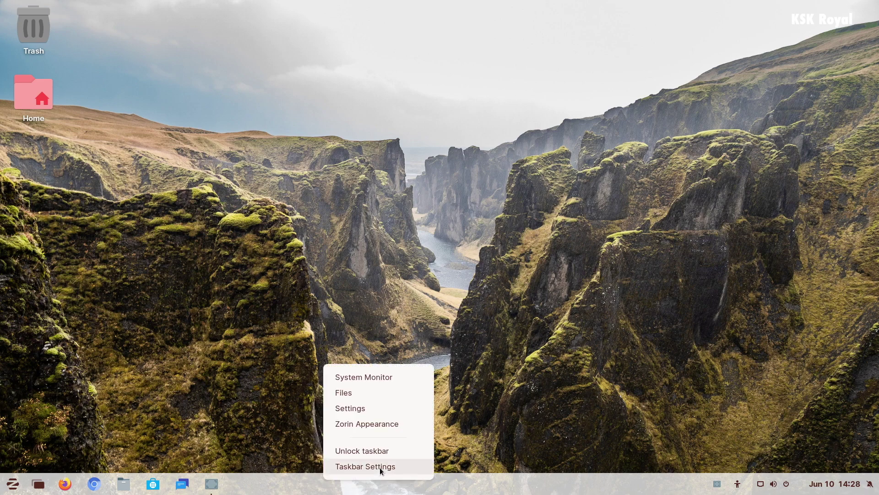
left_click(380, 467)
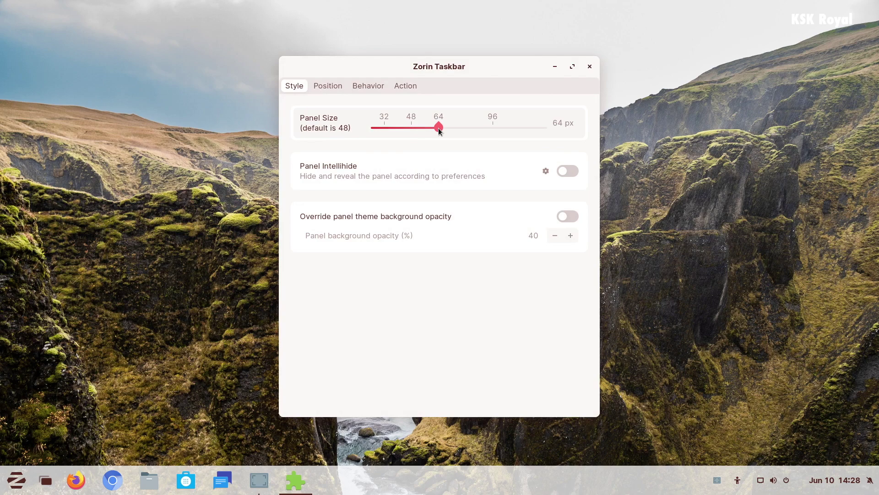
left_click_drag(487, 128, 412, 131)
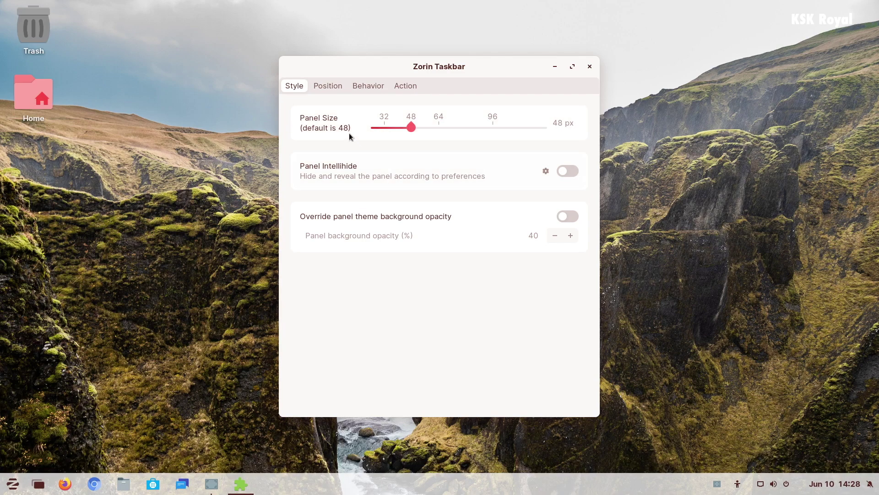
left_click(568, 170)
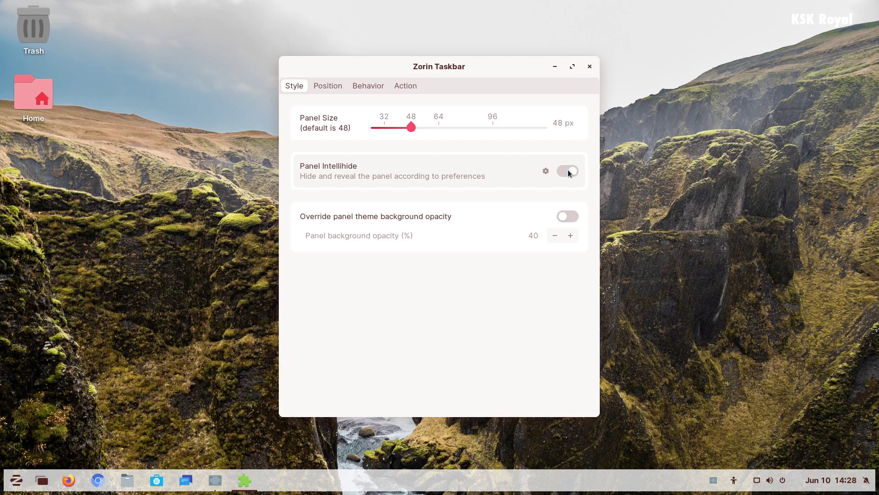
left_click(545, 171)
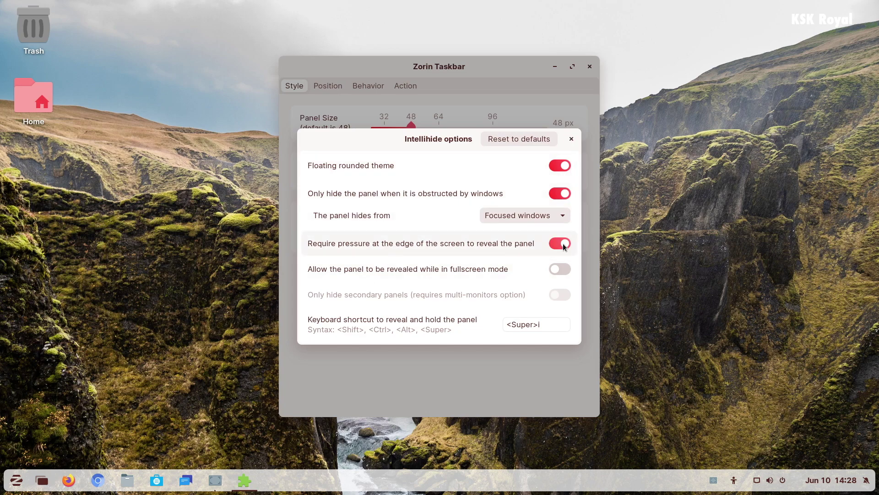
left_click(571, 139)
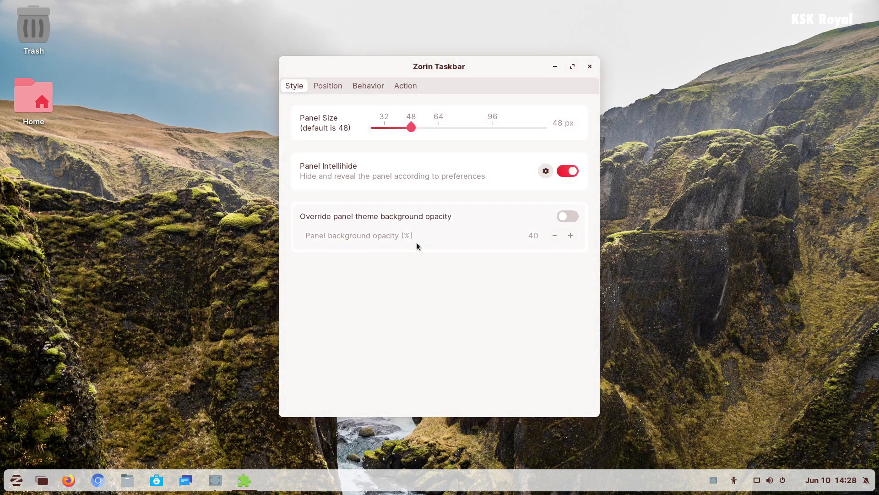
Try the taskbar at the top, left and right edges, then return it to the bottom.
left_click(333, 88)
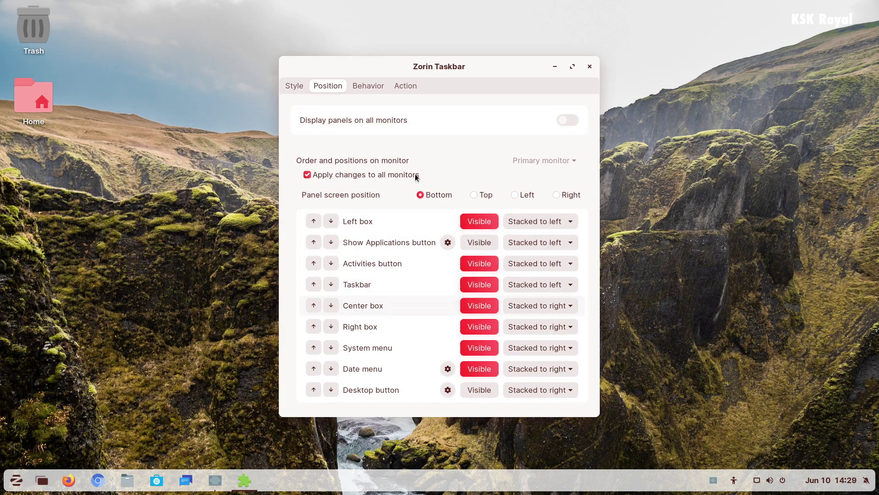
left_click(475, 192)
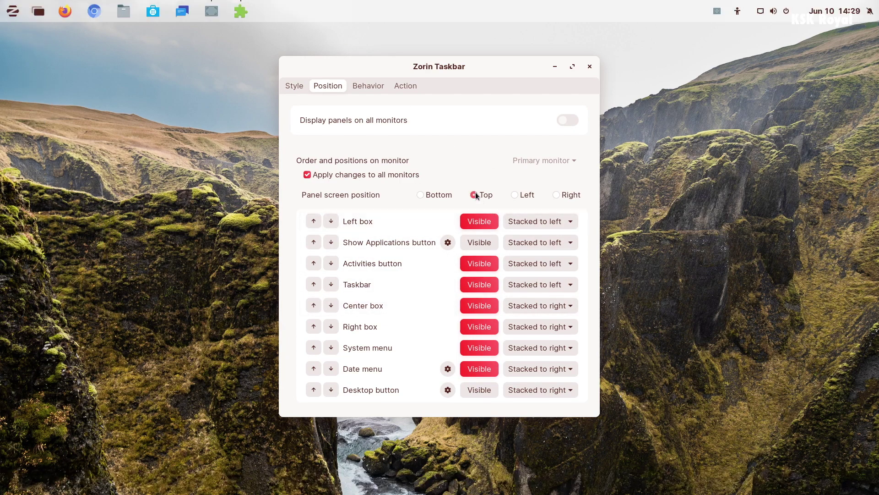
left_click(523, 194)
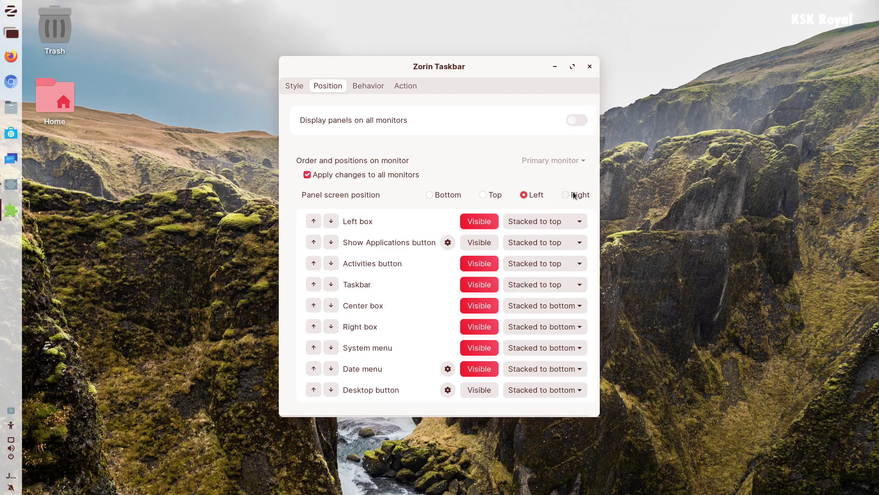
left_click(577, 194)
left_click(452, 195)
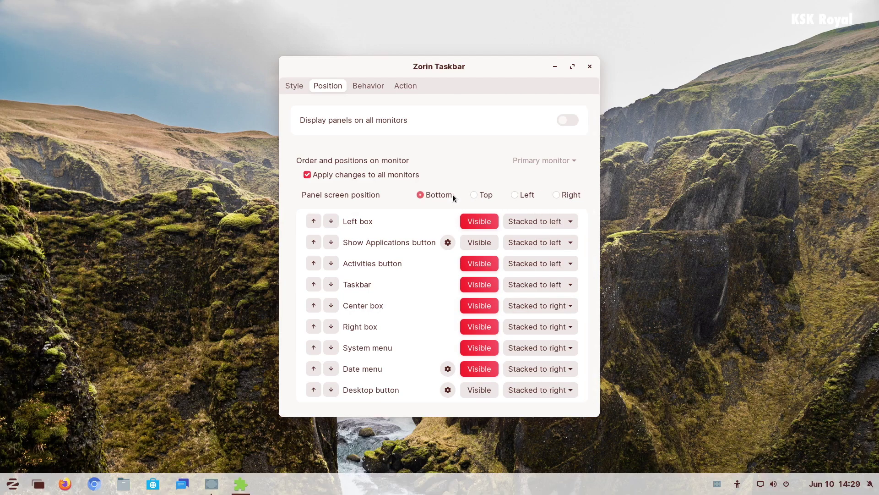
Look over the Style, Behavior and Action settings, then set Panel Size to 64 px.
left_click(294, 86)
left_click(368, 86)
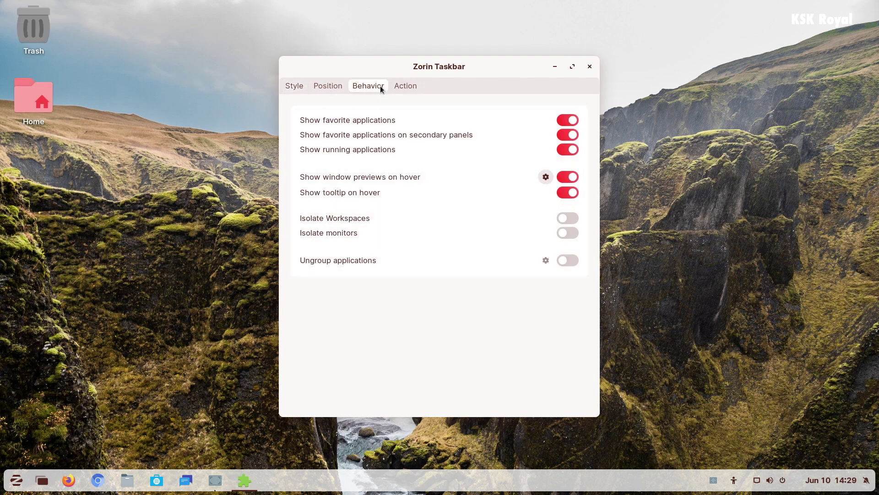
left_click(399, 86)
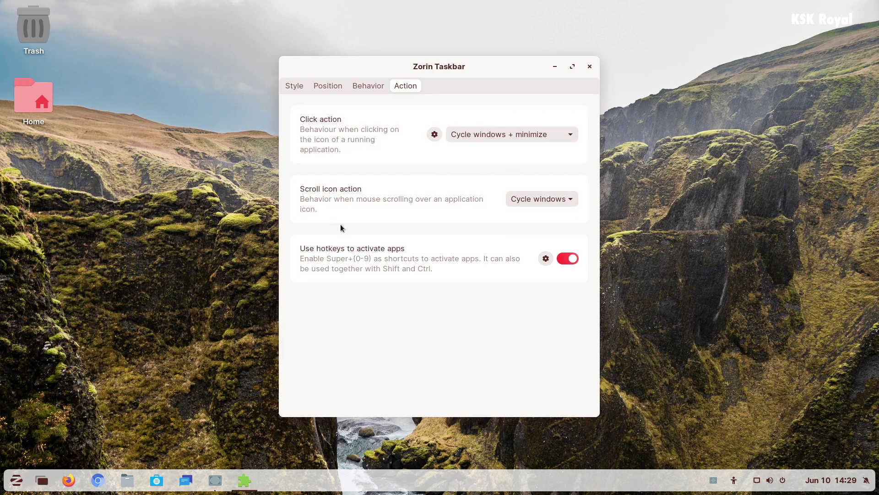
left_click(305, 86)
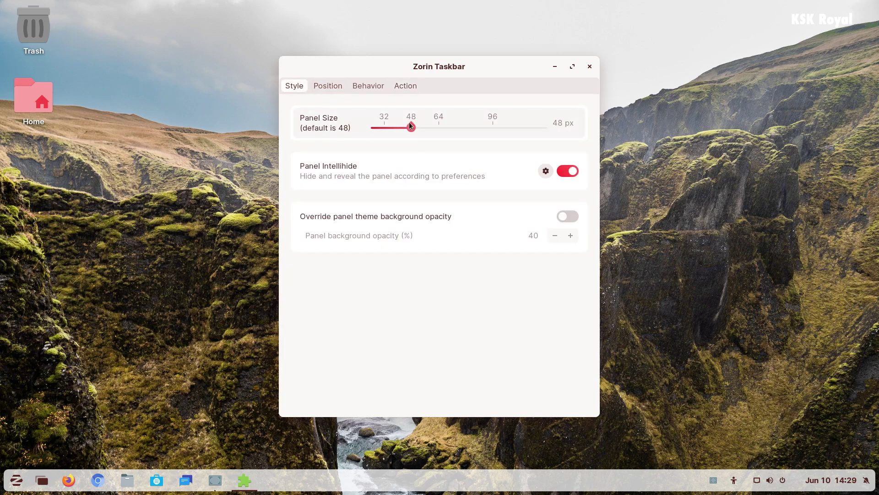
left_click_drag(435, 125, 441, 126)
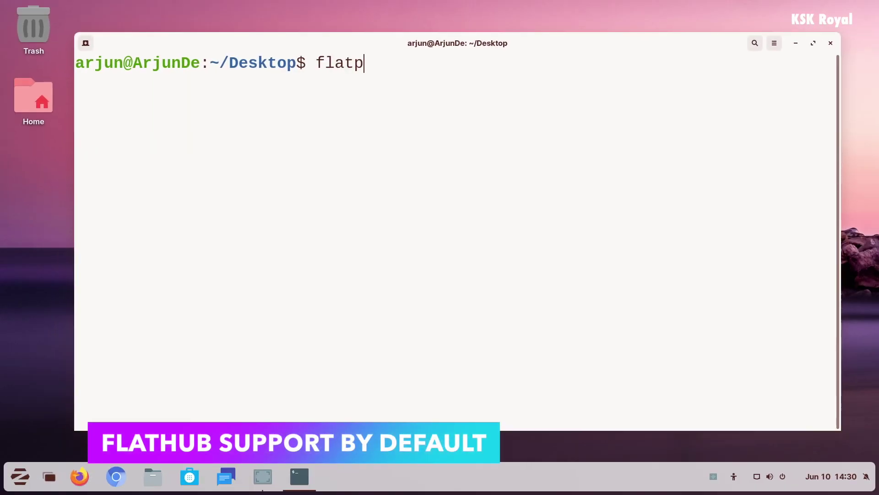
Run flatpak --version and neofetch, highlighting the installed package counts.
type("ak --version")
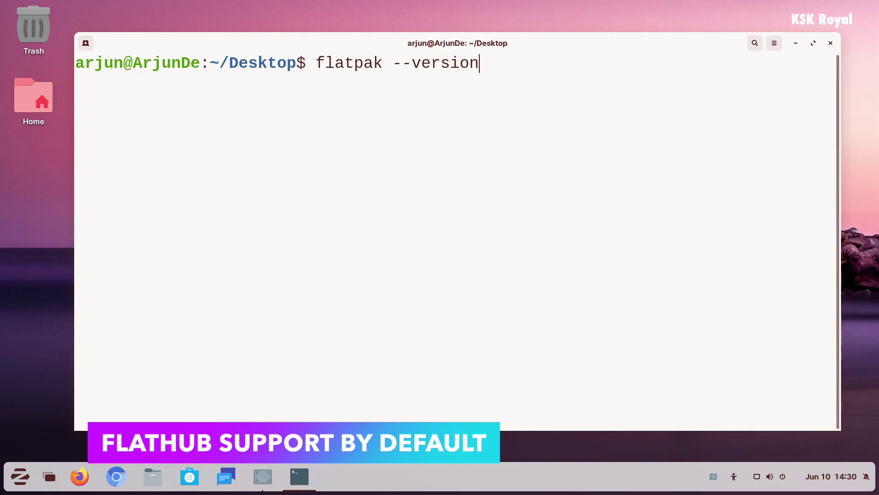
key("Return")
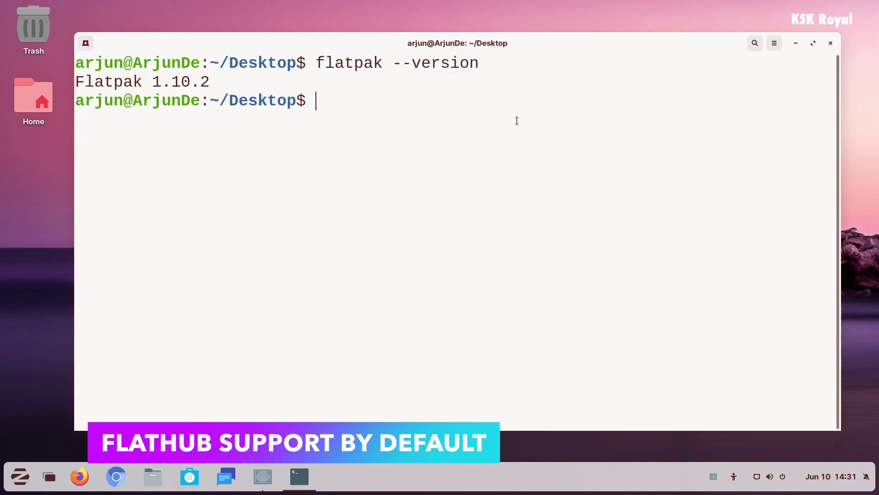
type("neofetch")
key("Return")
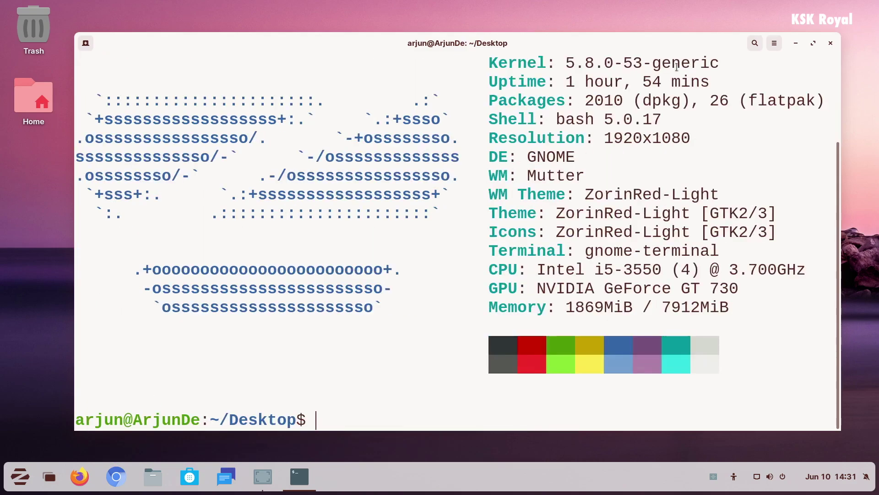
scroll(686, 129, "up", 2)
left_click_drag(824, 222, 585, 214)
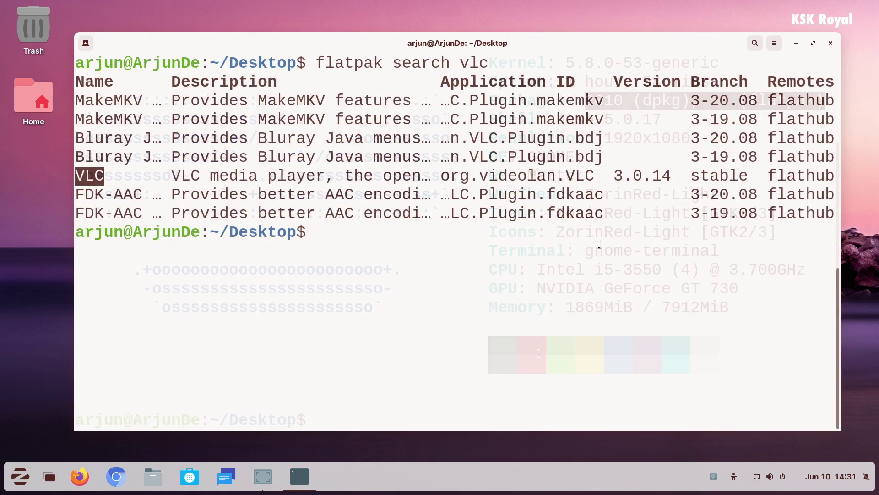
Search Flathub for Eclipse and copy the org.eclipse.Java application ID.
type("la")
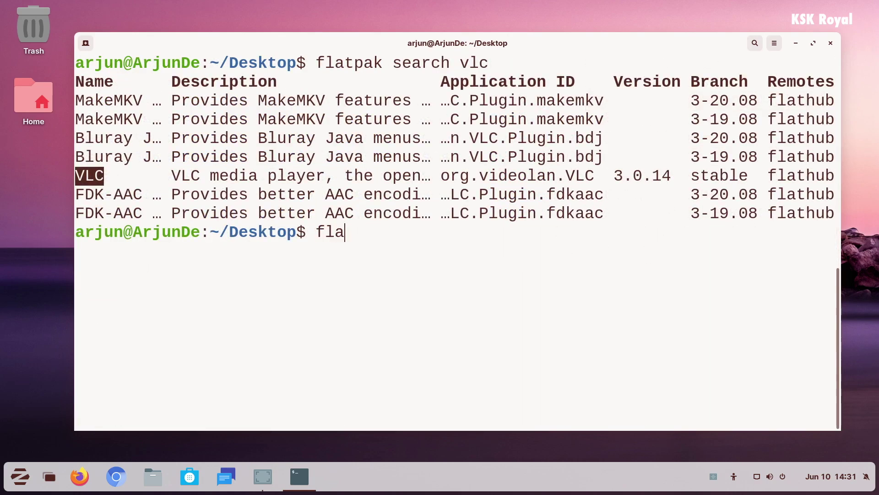
type("tpak search eclipse")
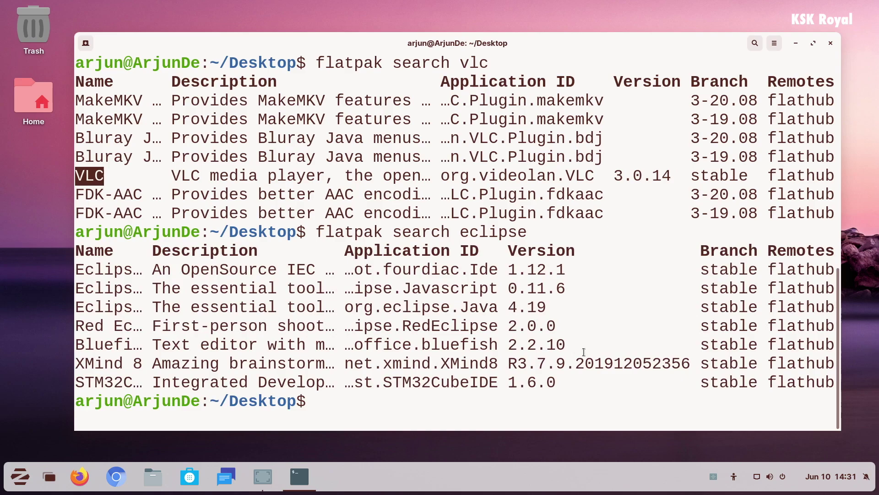
double_click(351, 307)
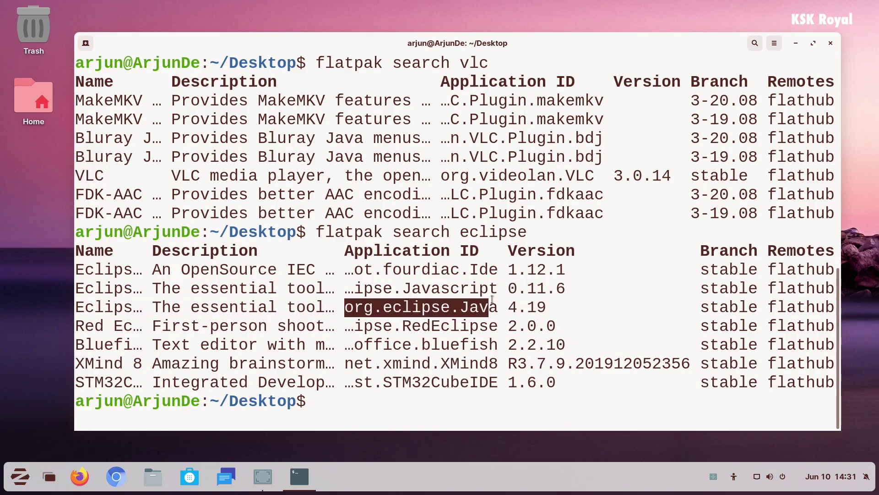
right_click(493, 299)
left_click(513, 318)
left_click(476, 402)
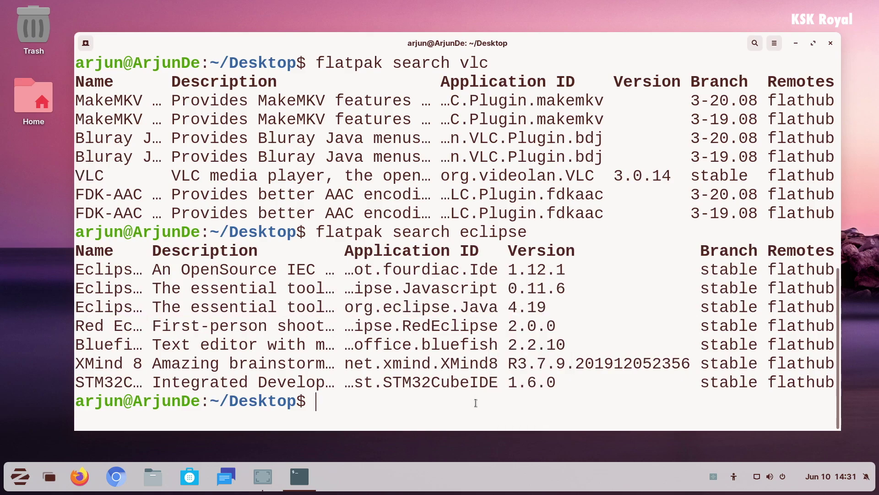
Install the org.eclipse.Java Flatpak from flathub, answering y to each prompt.
key("ctrl+l")
type("flatpak ")
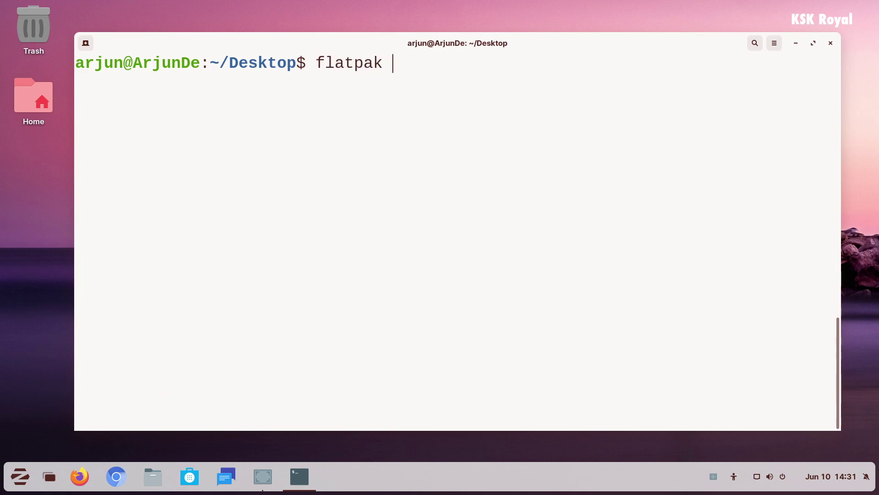
type("install")
key("ctrl+shift+v")
key("Return")
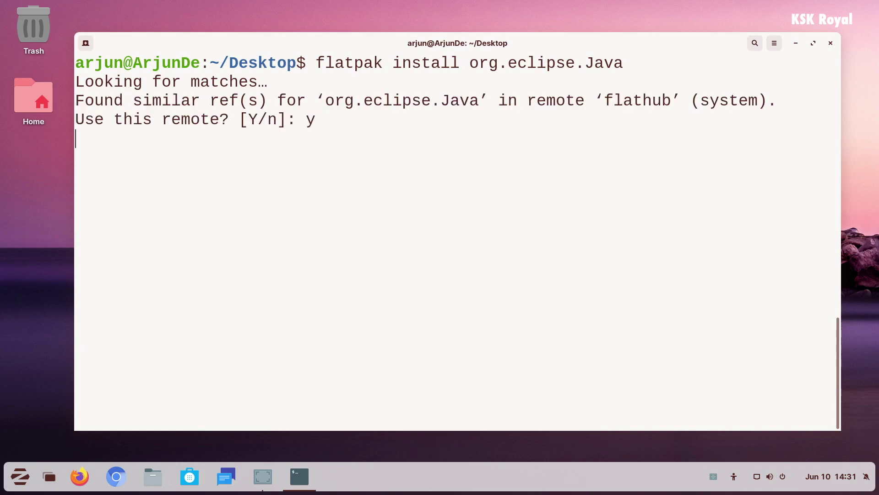
type("y")
key("Return")
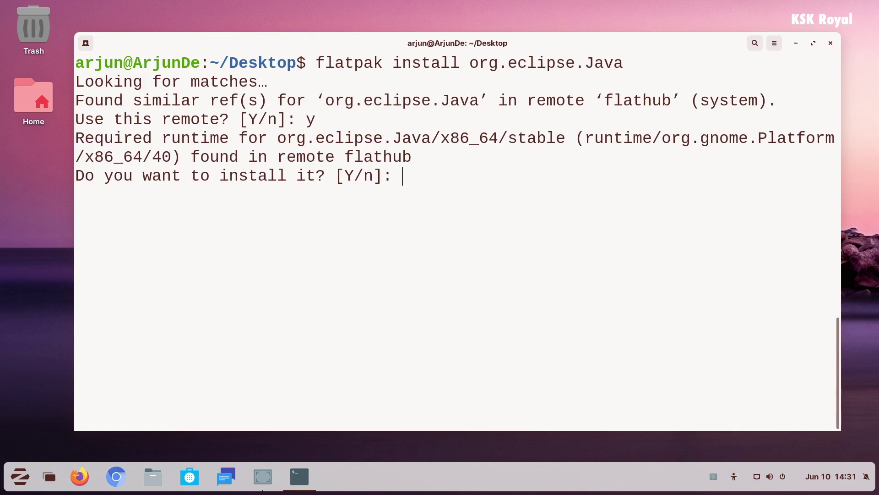
type("y")
key("Return")
type("y")
key("Return")
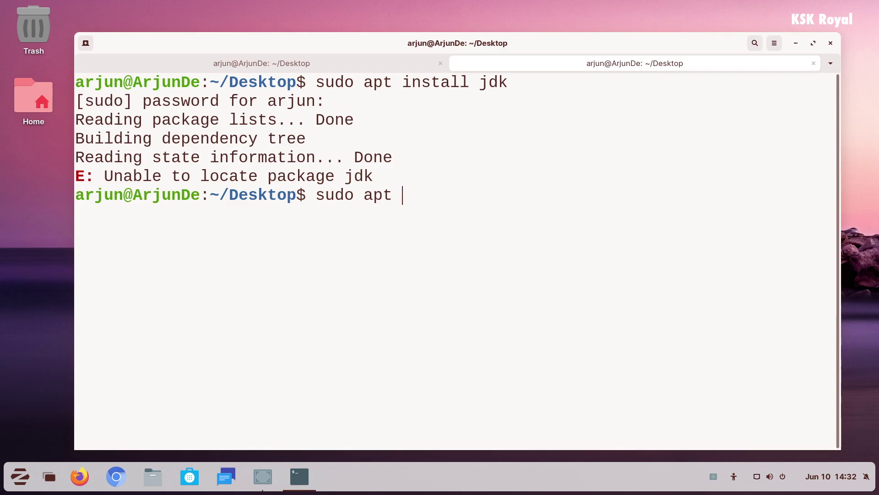
Install git with 'sudo apt install git -y', then view an Editor's Picks app in Software.
type("install git -")
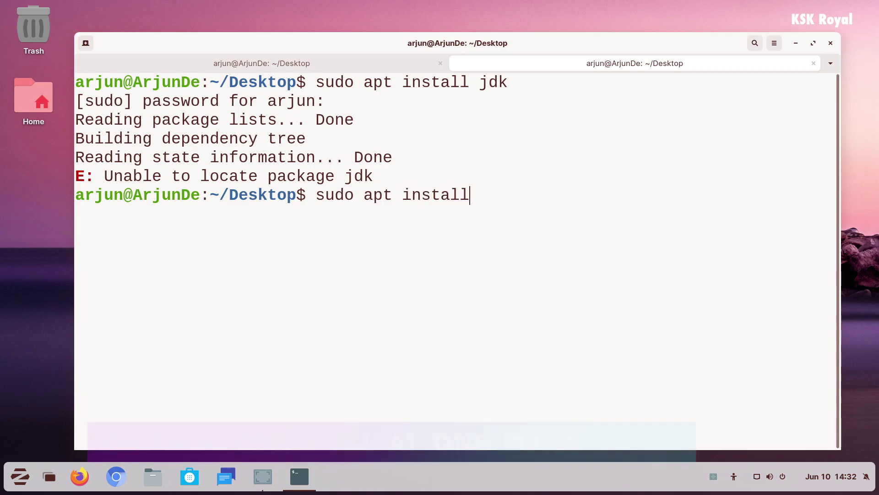
type("y")
key("Return")
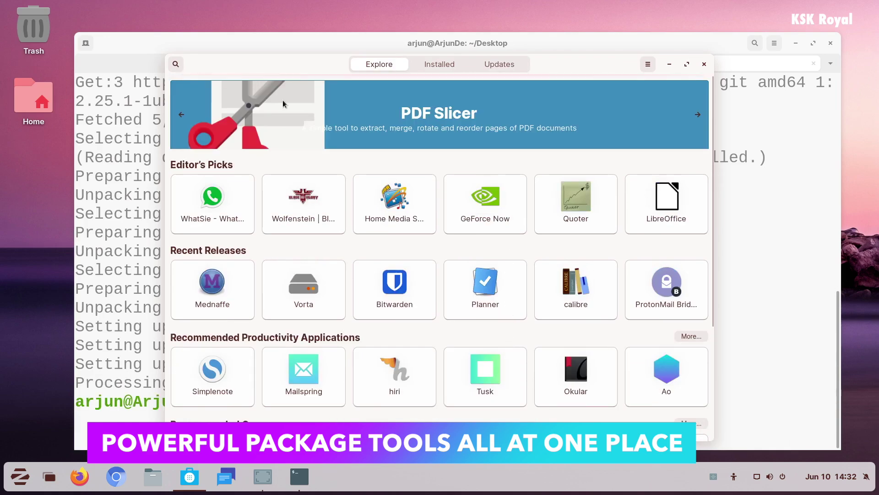
left_click(433, 230)
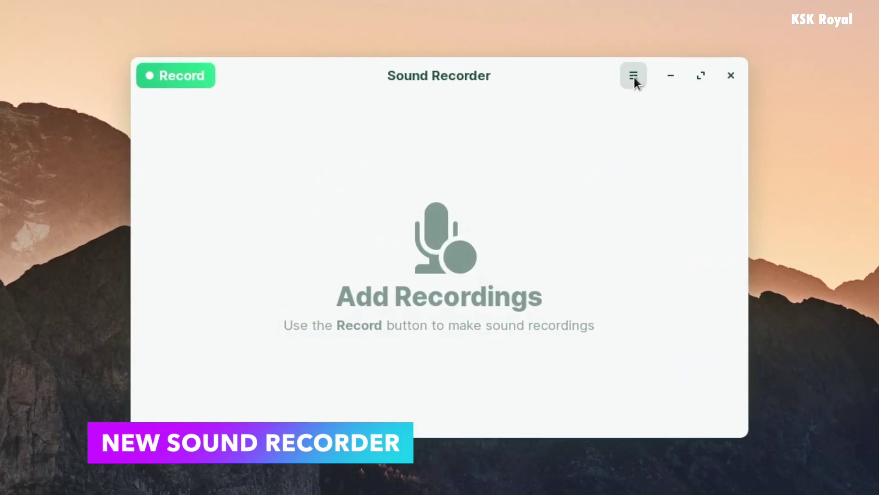
Set Sound Recorder's preferred recording format to MP3.
left_click(552, 148)
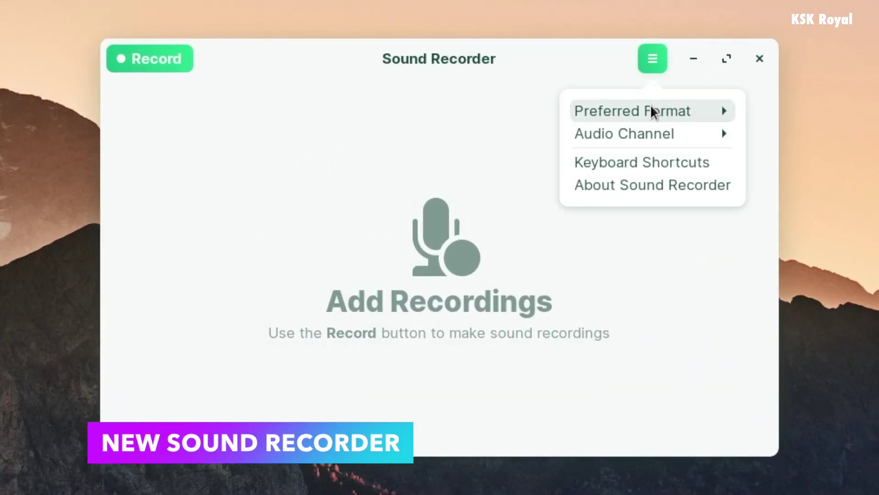
left_click(650, 106)
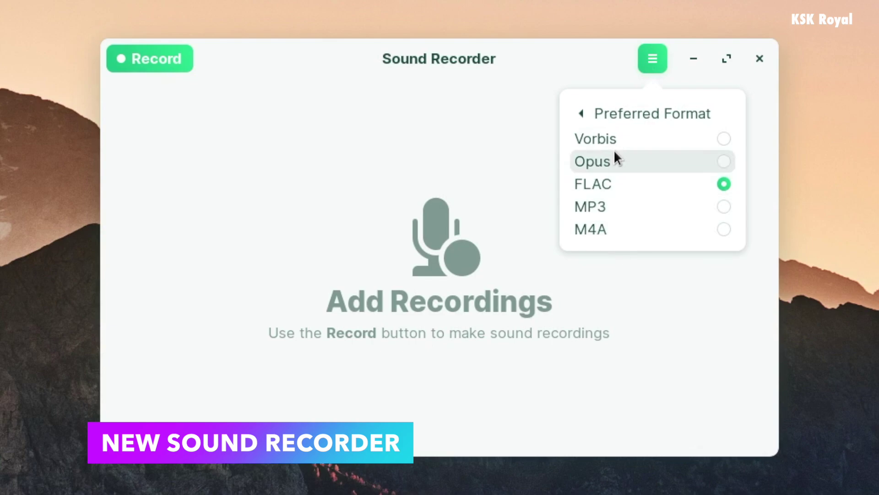
left_click(626, 206)
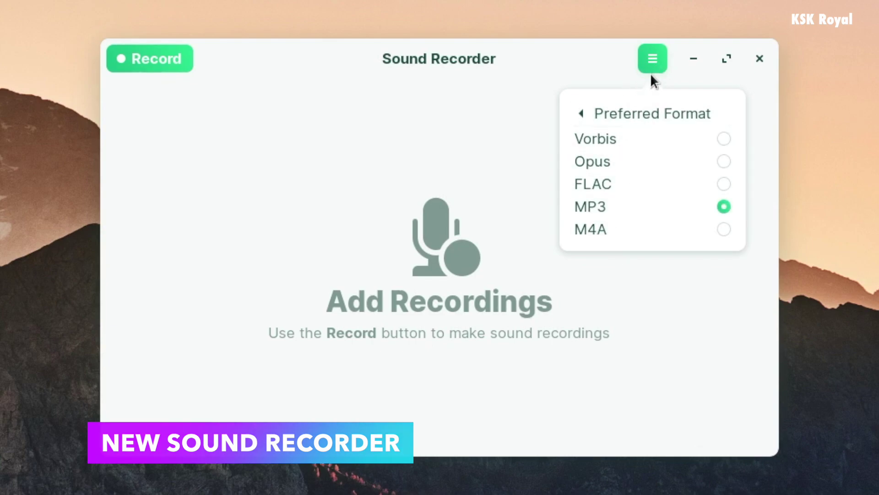
left_click(651, 184)
Keep Stereo as the audio channel, then view and close the About Sound Recorder information.
left_click(570, 334)
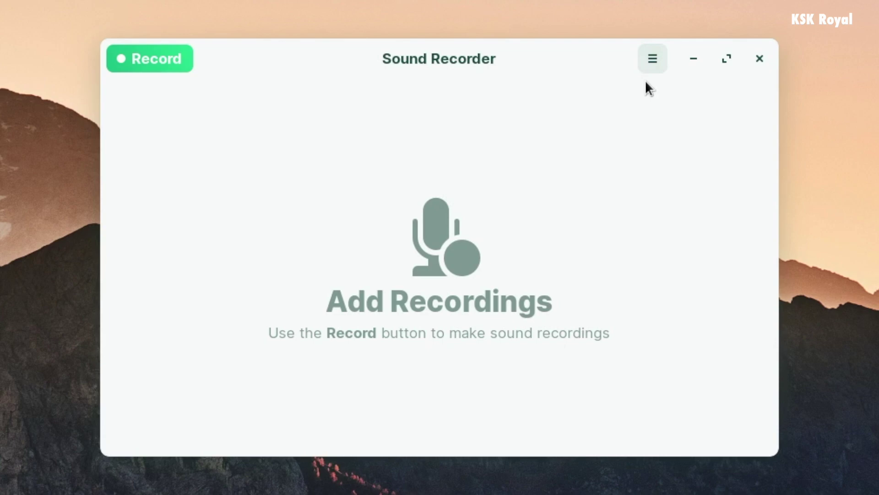
left_click(644, 62)
left_click(644, 133)
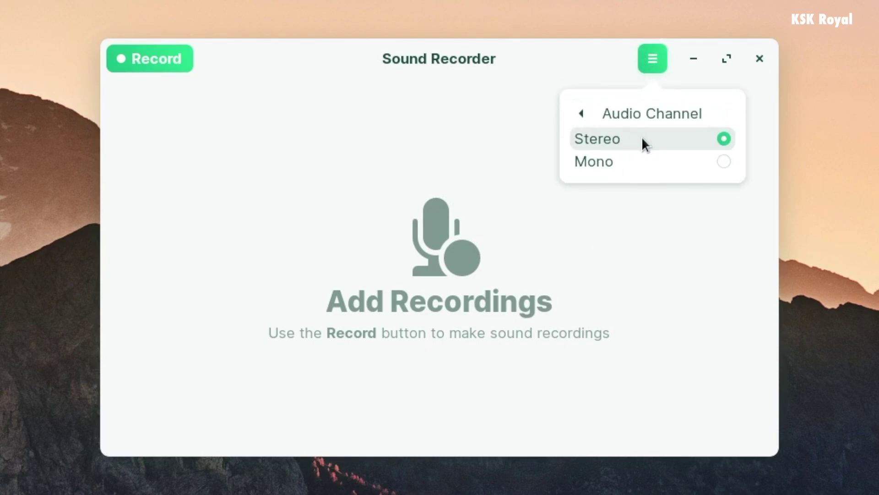
left_click(594, 118)
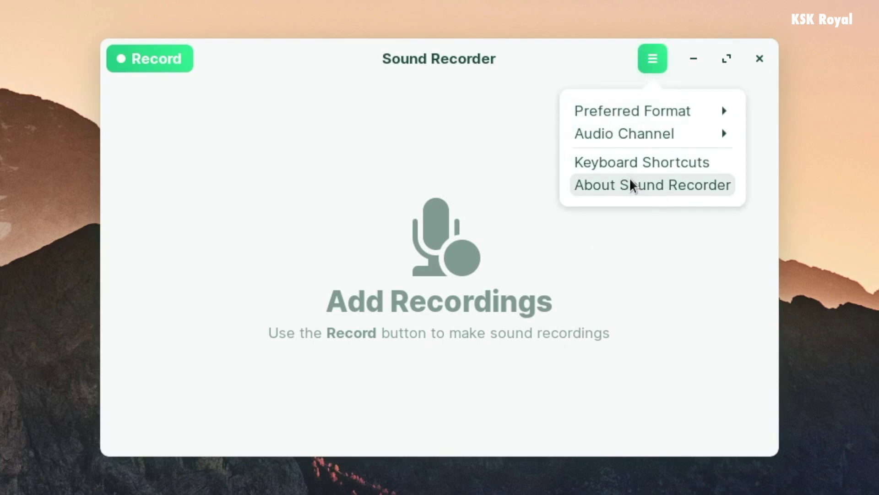
left_click(630, 184)
left_click(616, 88)
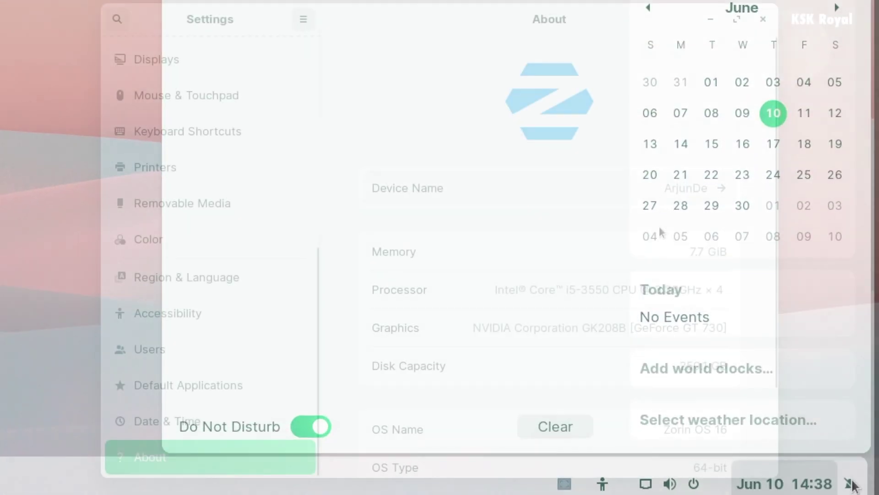
Select the OS Name 'Zorin OS 16' and OS Type '64-bit' values on the About page.
scroll(687, 355, "down", 3)
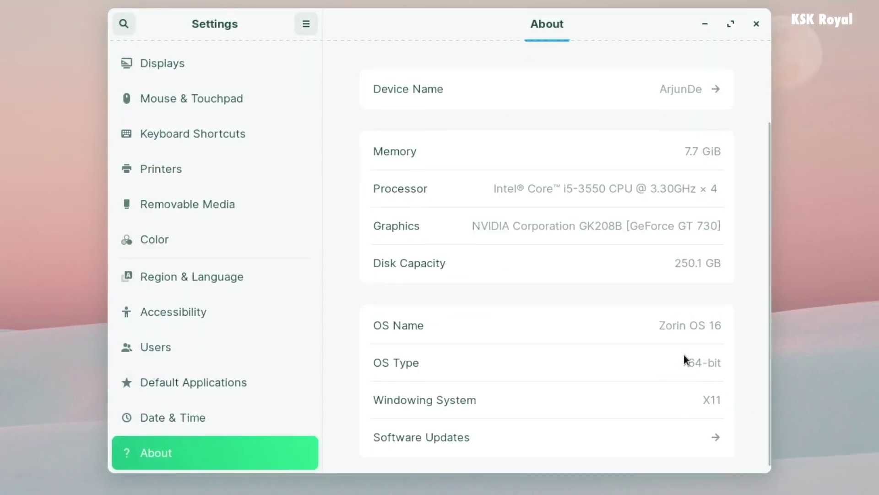
triple_click(682, 318)
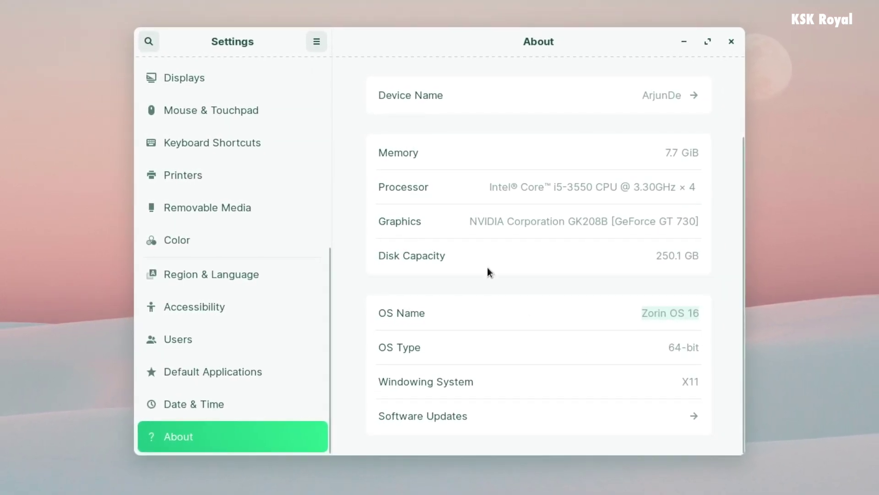
triple_click(680, 347)
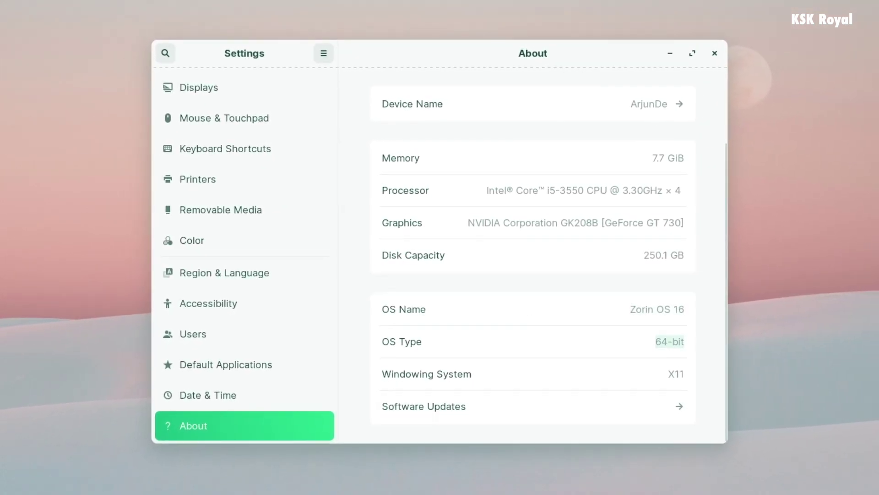